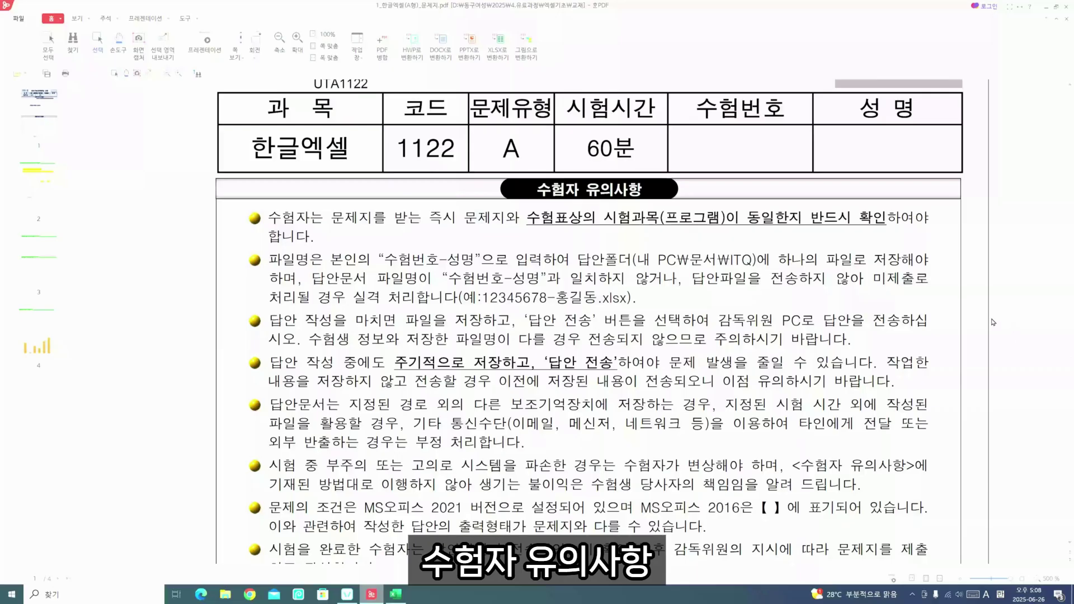
Step: Read the exam precautions in the PDF, marking the example answer file name and the save folder 내 PC\문서\ITQ
scroll(993, 322, "down", 1)
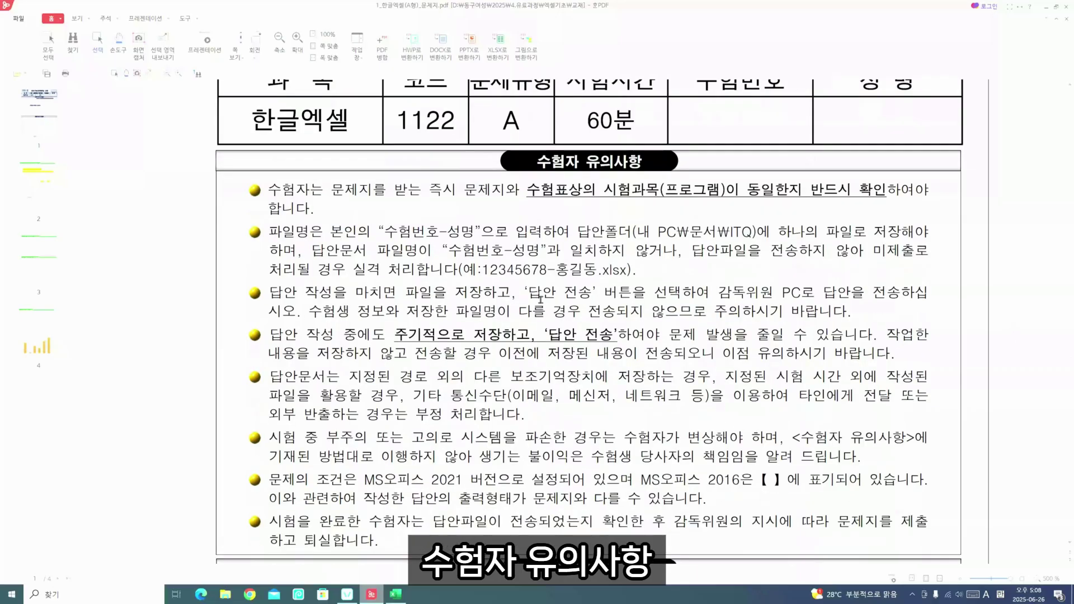
left_click_drag(484, 270, 625, 272)
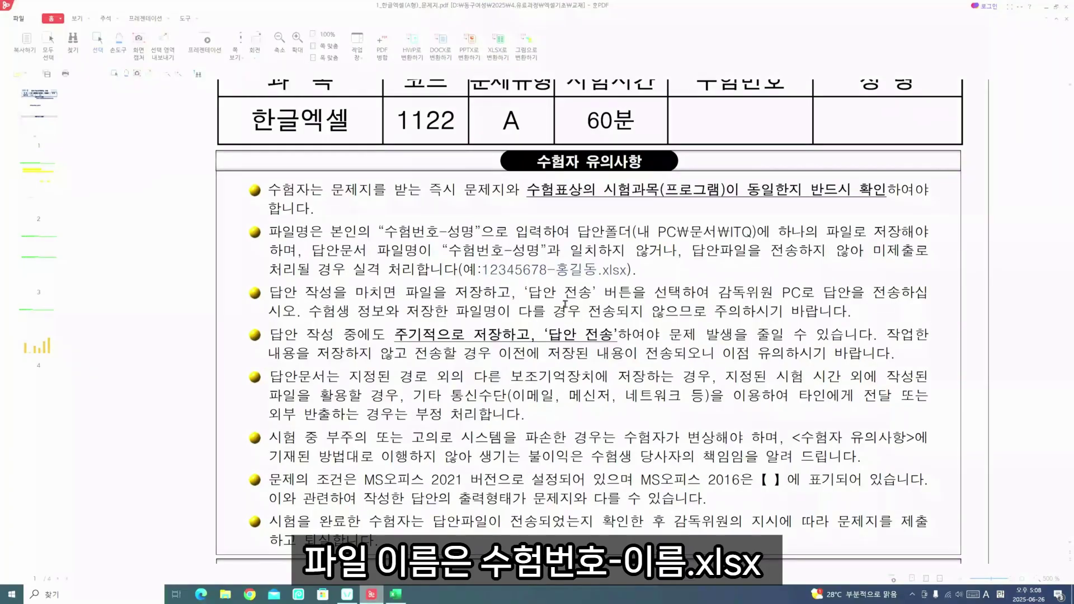
left_click_drag(639, 231, 749, 235)
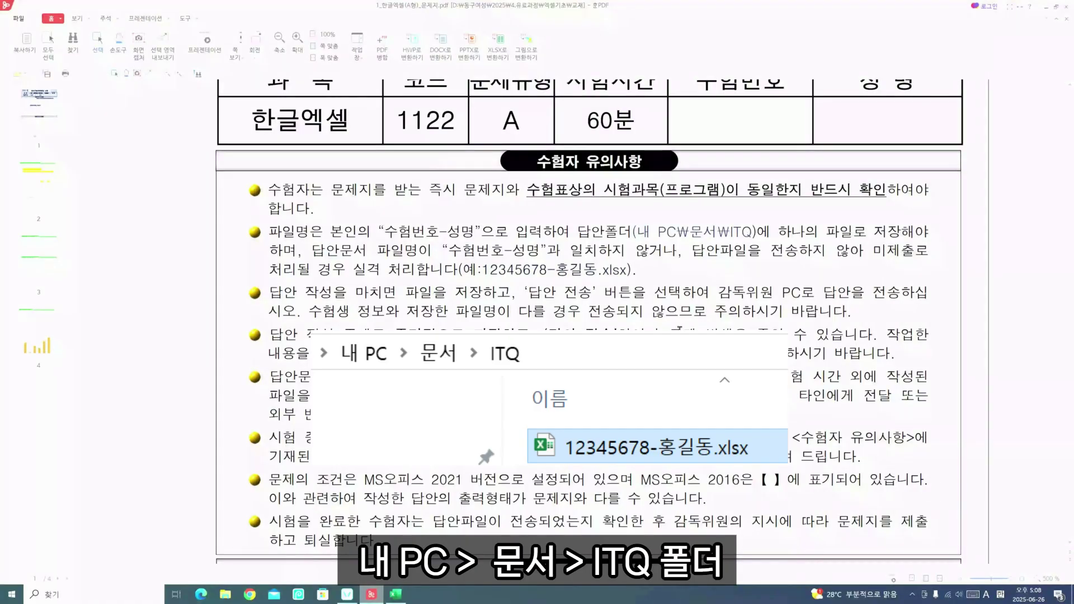
scroll(591, 376, "down", 5)
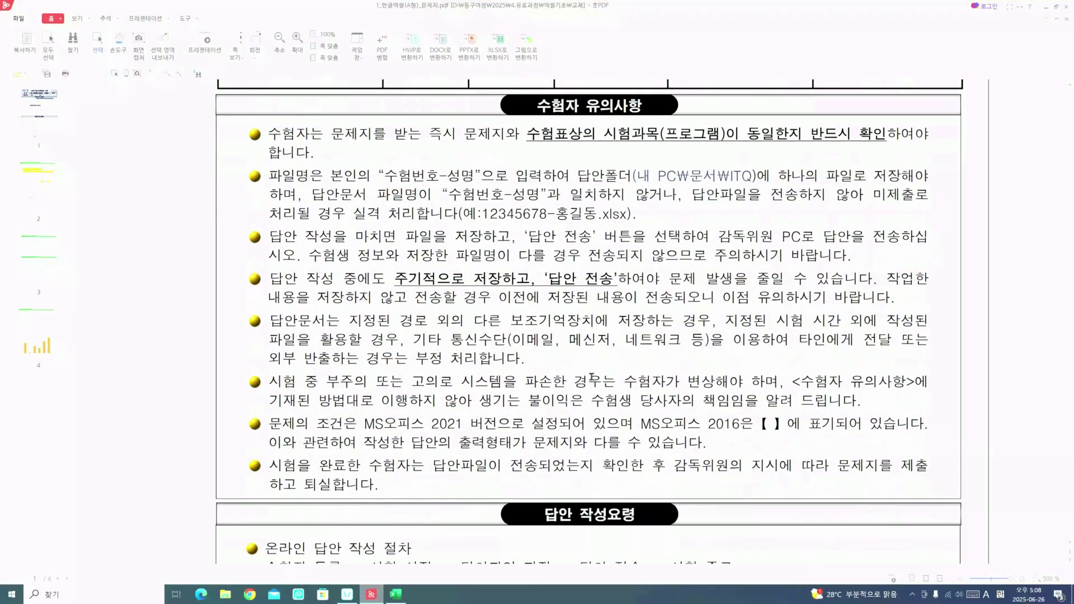
scroll(592, 375, "down", 2)
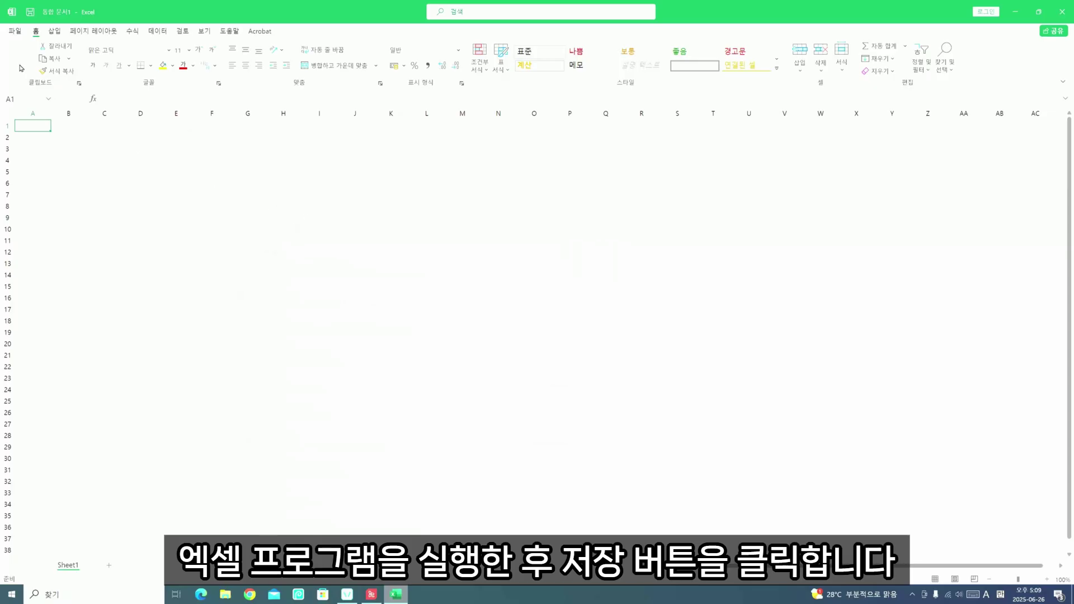
Step: Save the blank workbook in the 문서\ITQ folder, naming it with the examinee number, a hyphen and the examinee's name
left_click(29, 14)
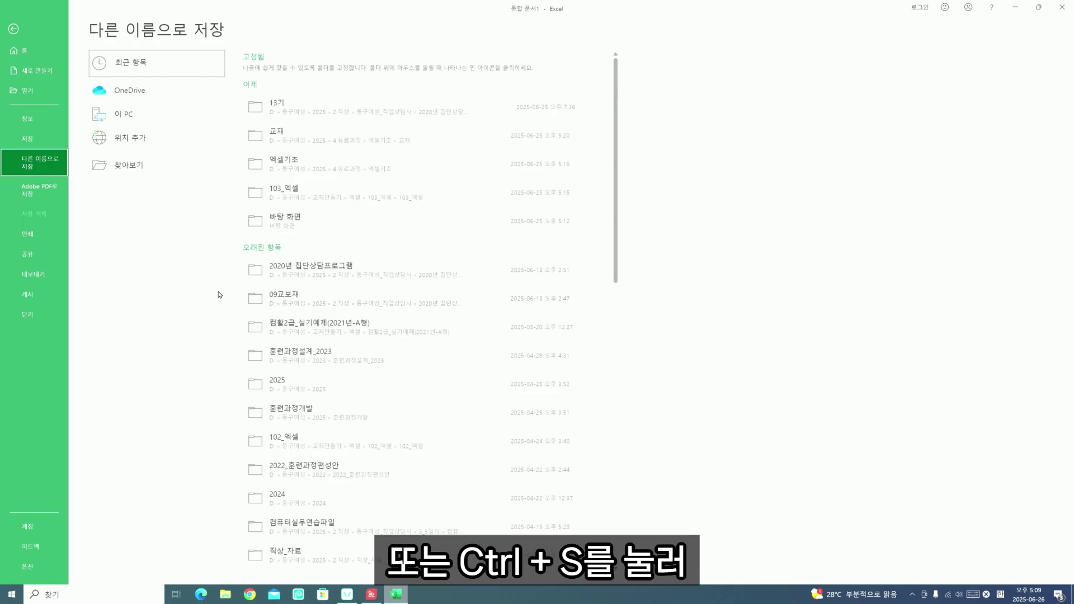
double_click(120, 115)
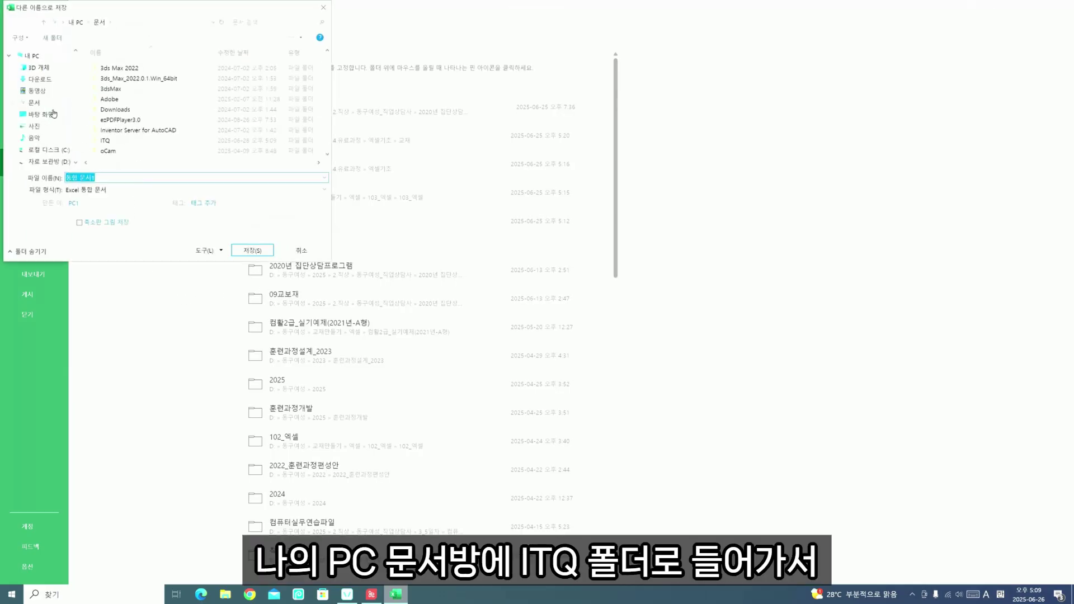
double_click(105, 141)
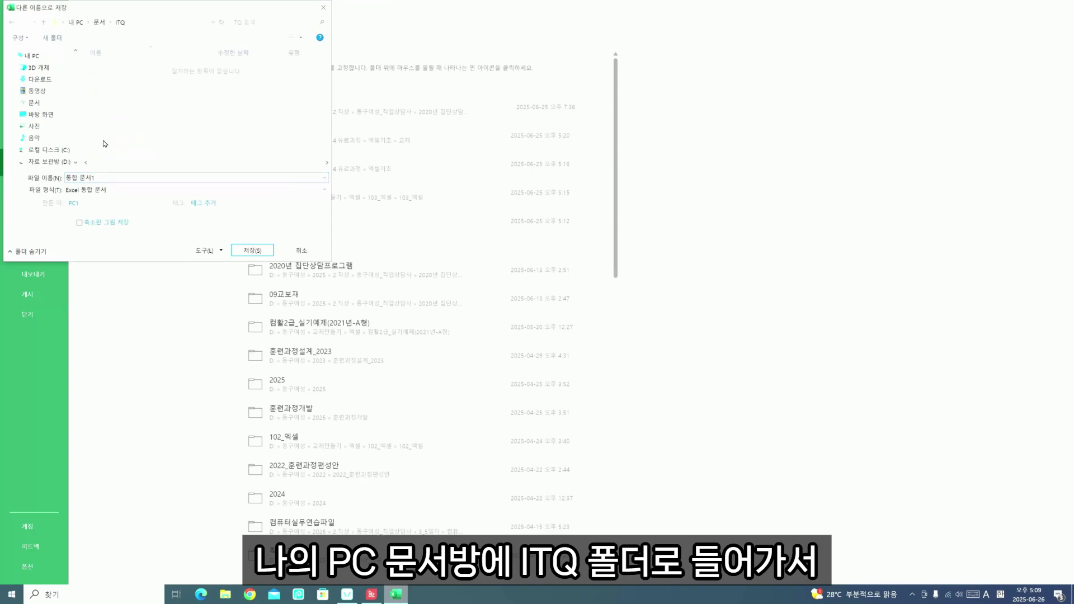
triple_click(105, 178)
type("12345678")
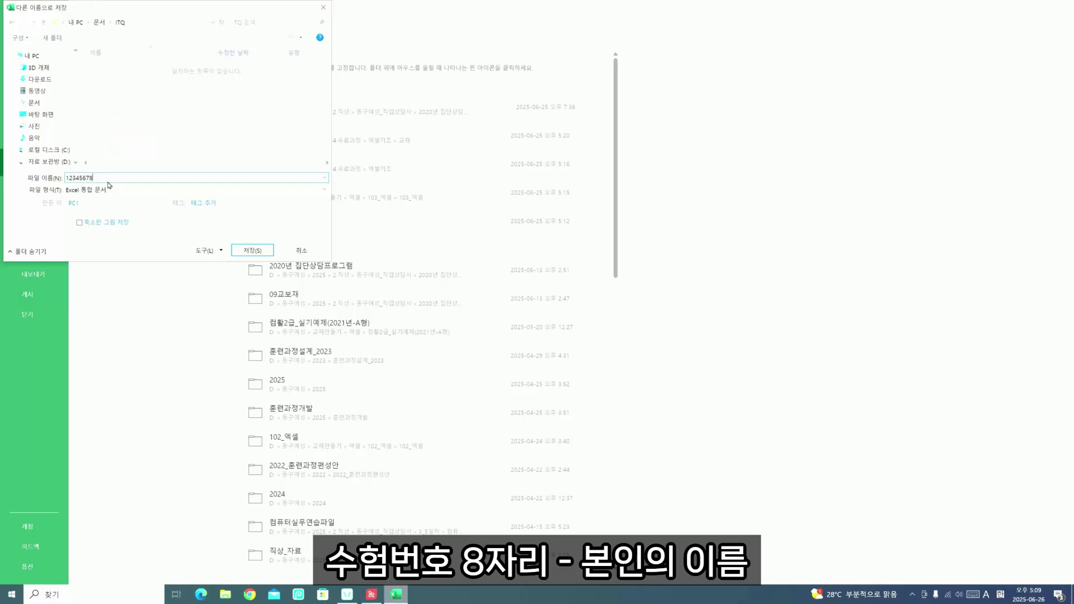
type("-홍길ㄷ")
left_click(249, 250)
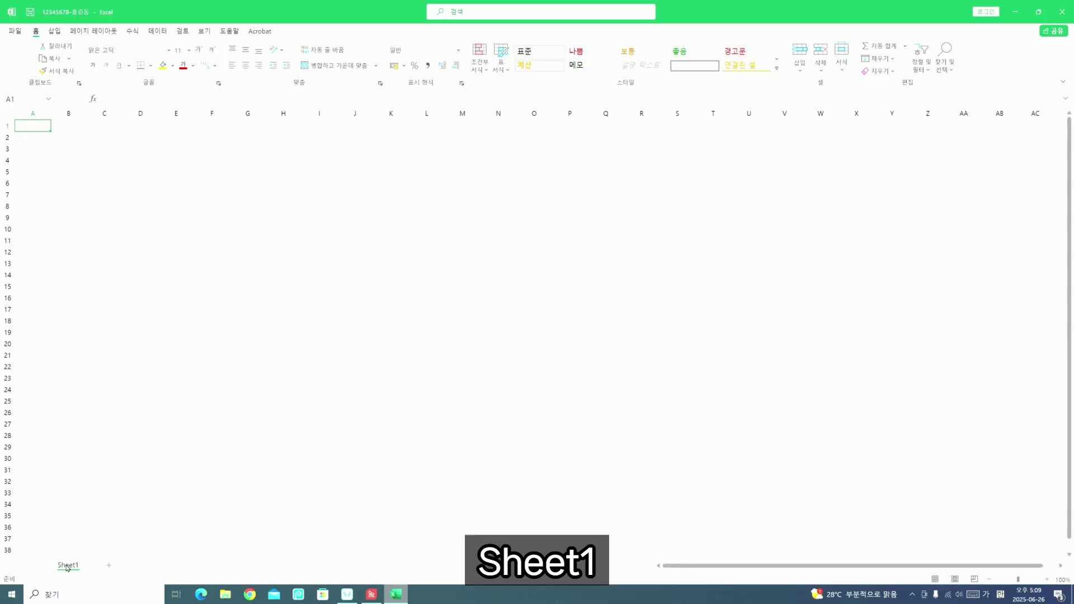
Step: Set the width of column A to 1
left_click(38, 113)
right_click(37, 114)
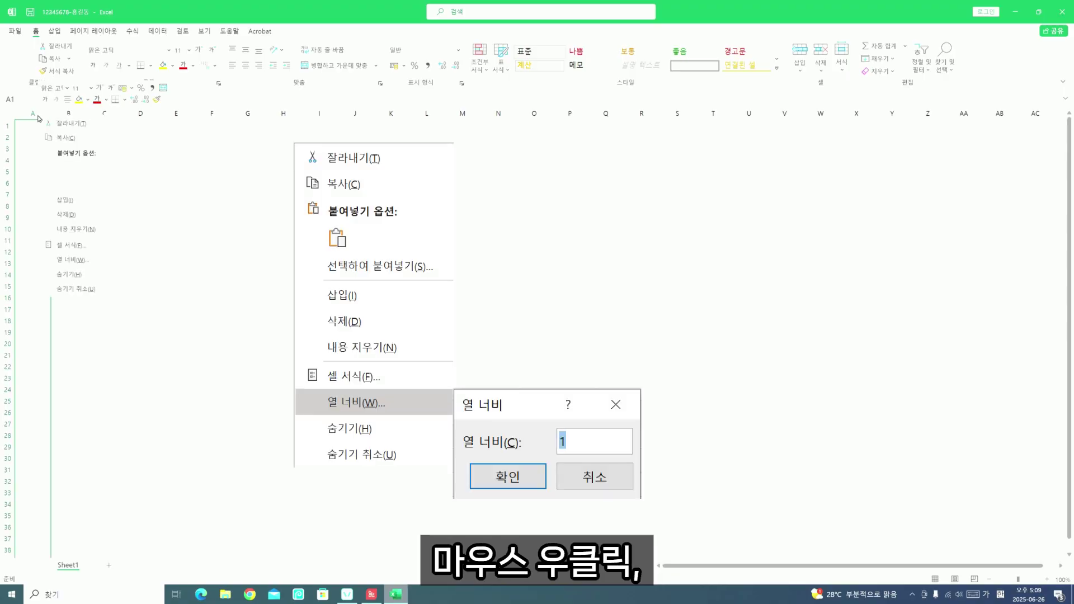
left_click(73, 258)
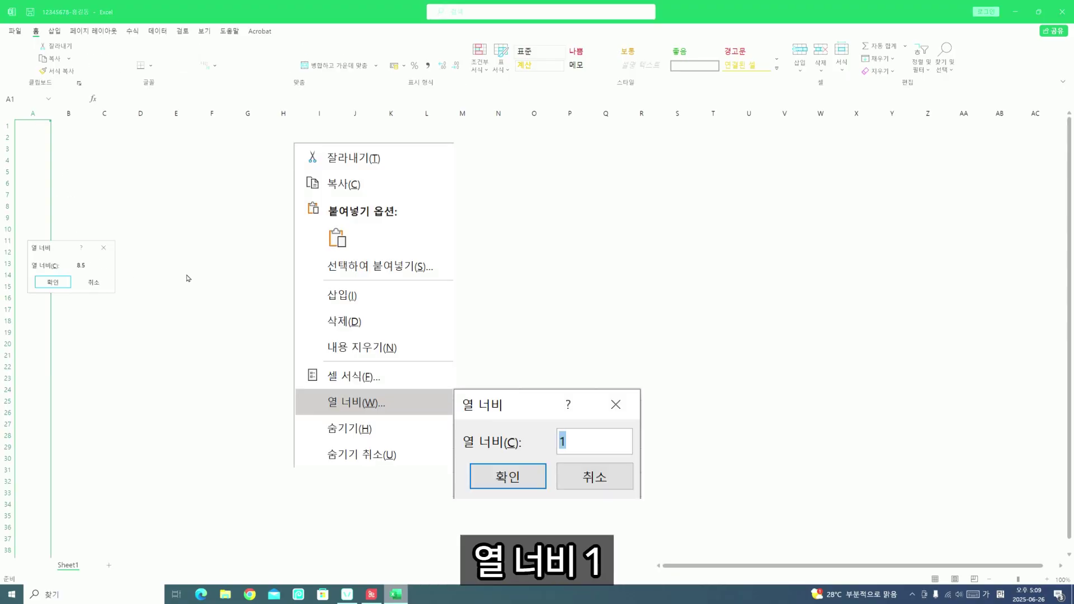
key("Return")
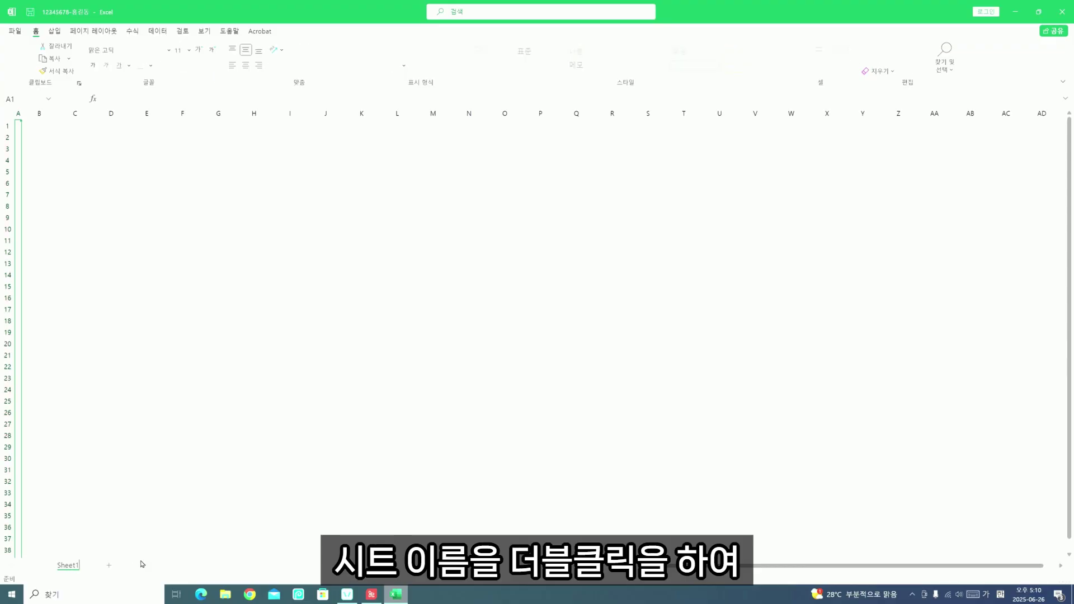
Step: Rename the worksheet Sheet1 as 제1작업
type("제")
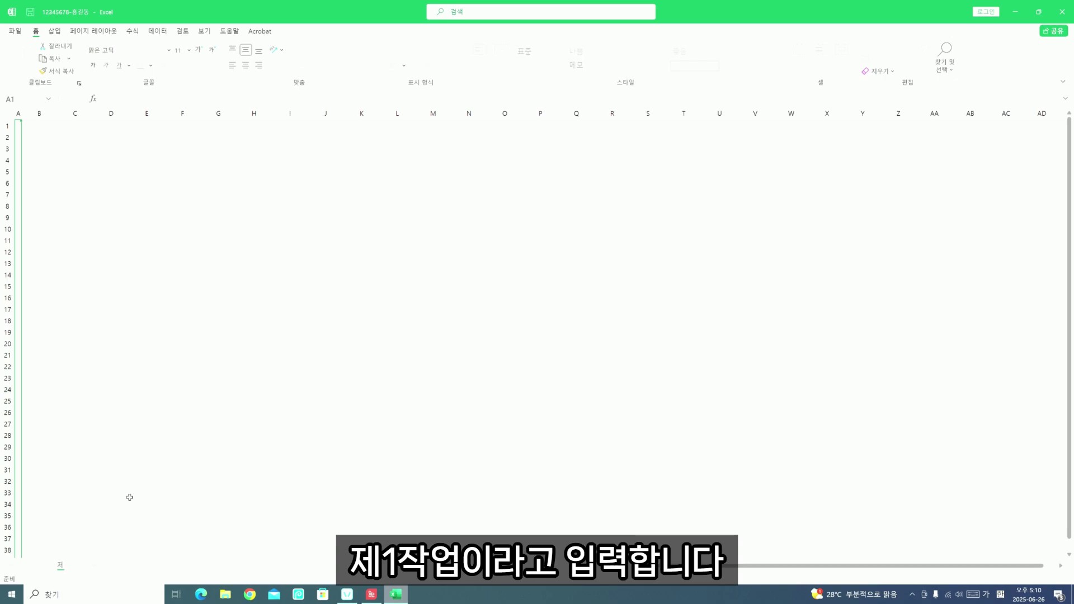
type("1작업")
left_click(112, 513)
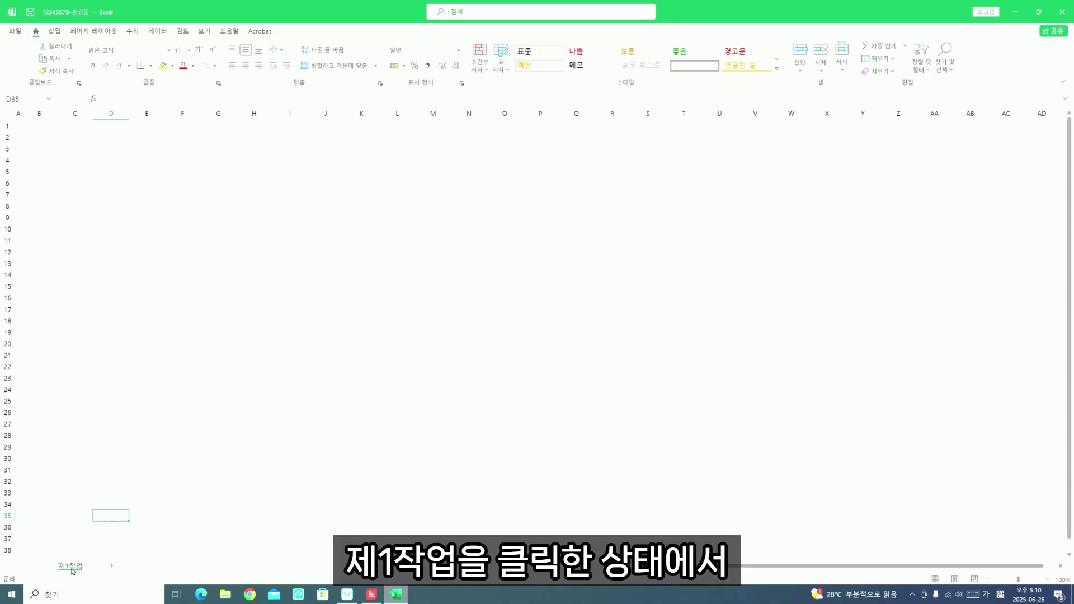
Step: Create a copy of the 제1작업 sheet at the end of the workbook
right_click(73, 568)
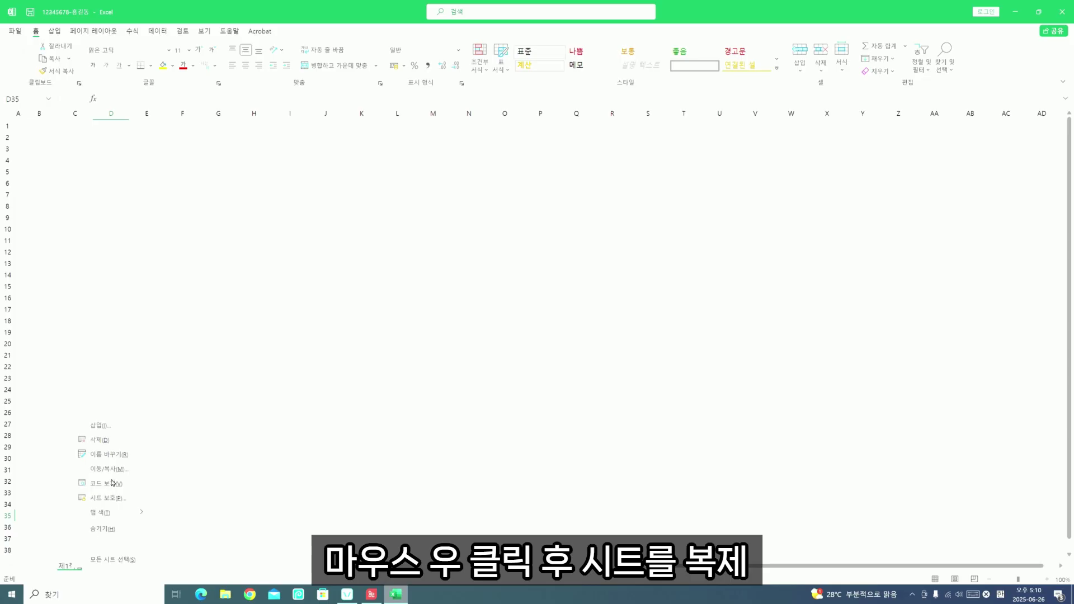
left_click(114, 474)
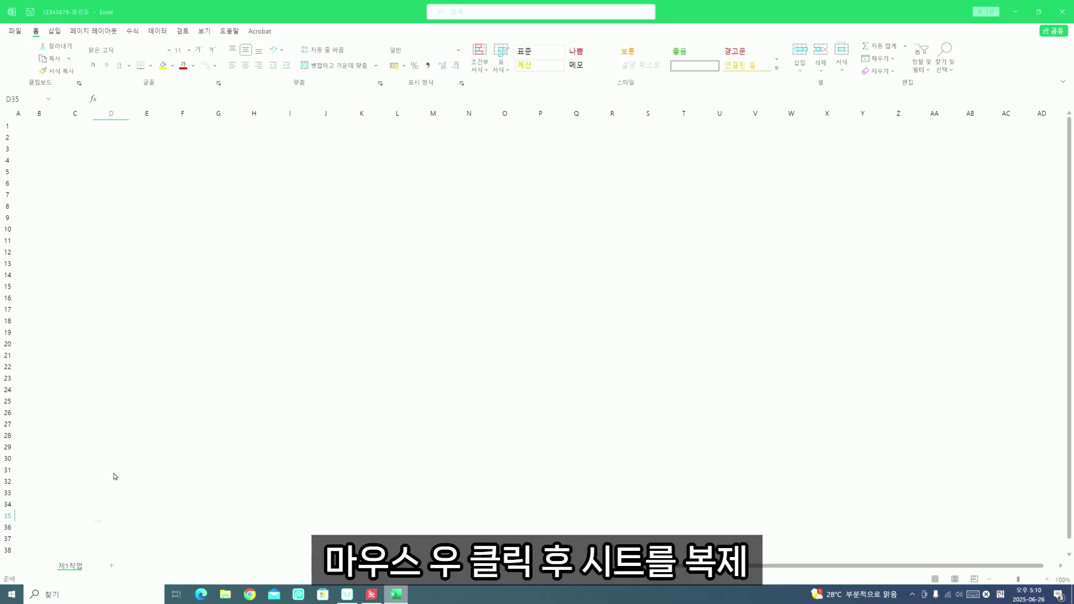
left_click(83, 459)
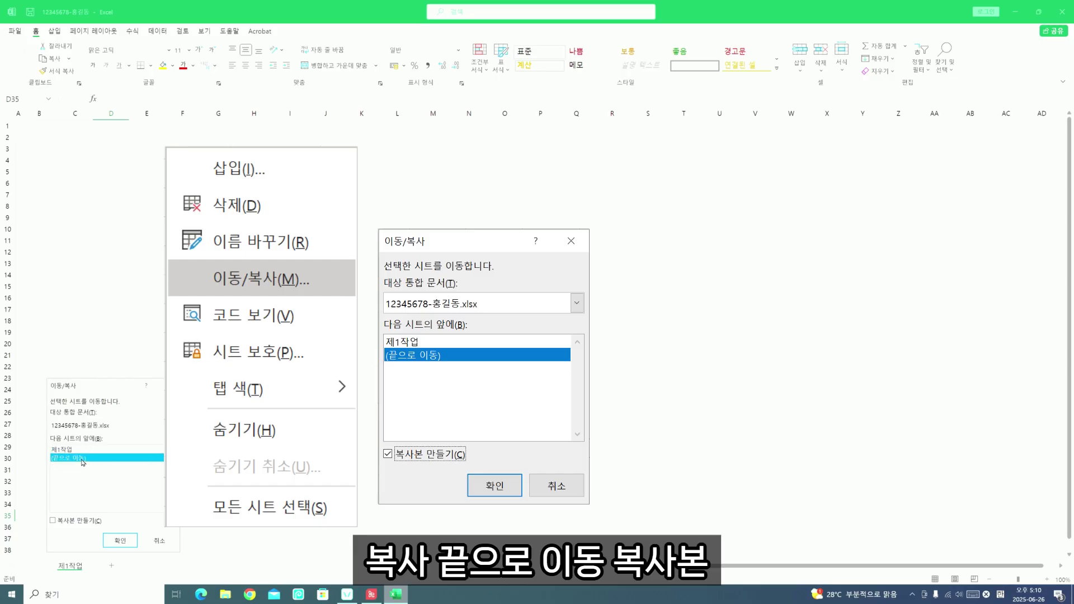
left_click(73, 522)
left_click(120, 540)
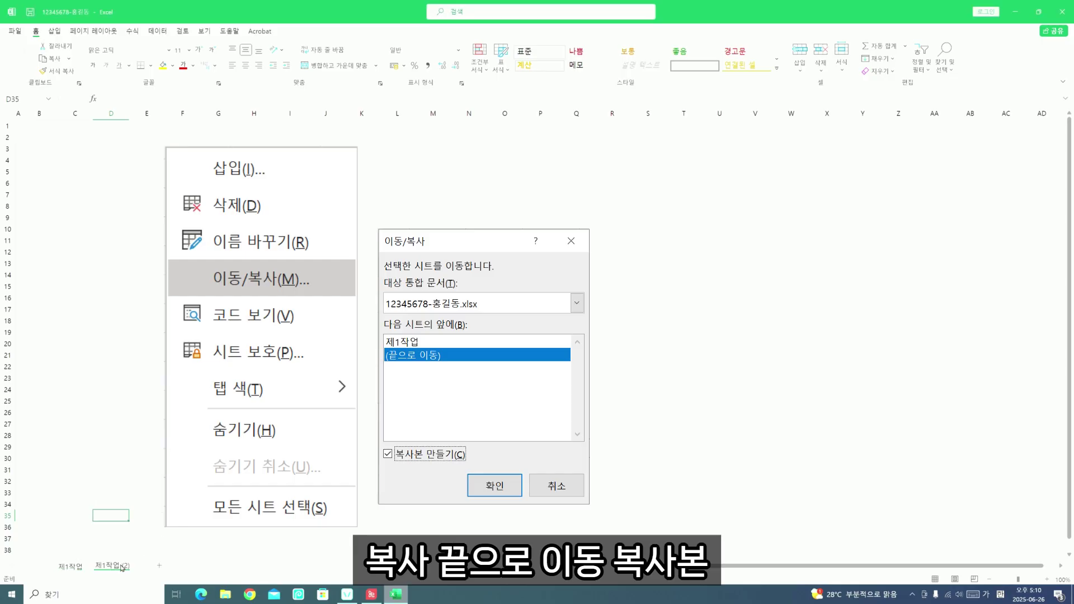
Step: Create a second duplicate at the end of the workbook, copied from the sheet 제1작업 (2)
right_click(122, 567)
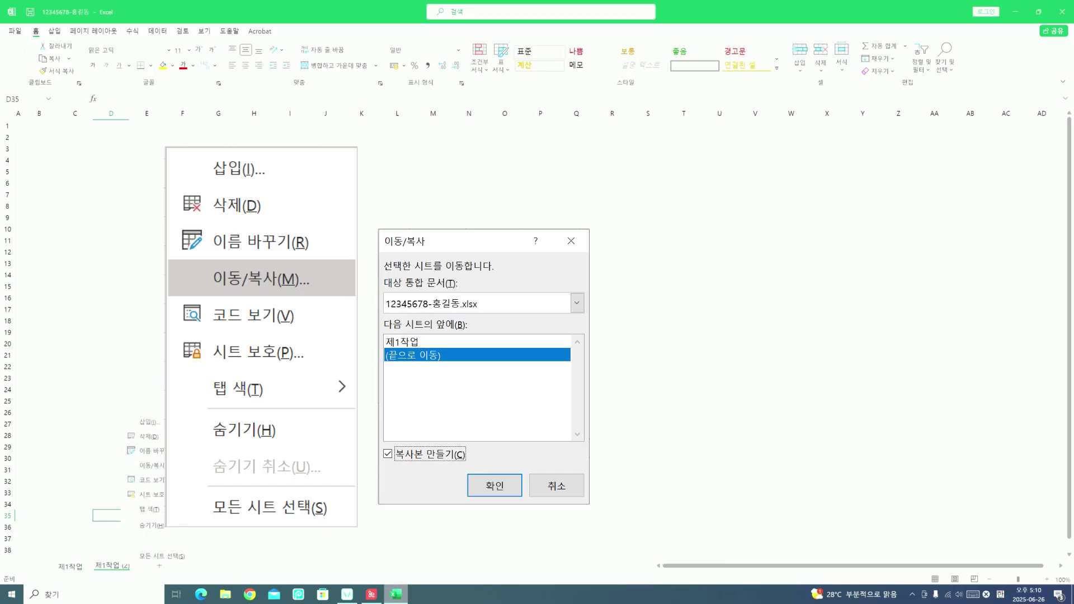
left_click(148, 465)
left_click(125, 463)
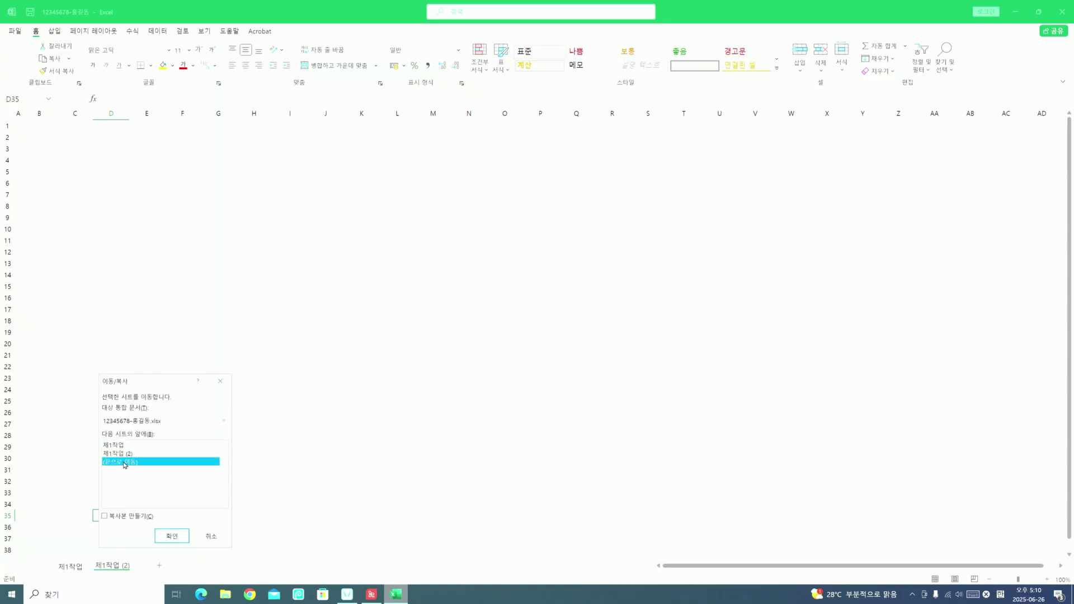
left_click(131, 517)
left_click(171, 536)
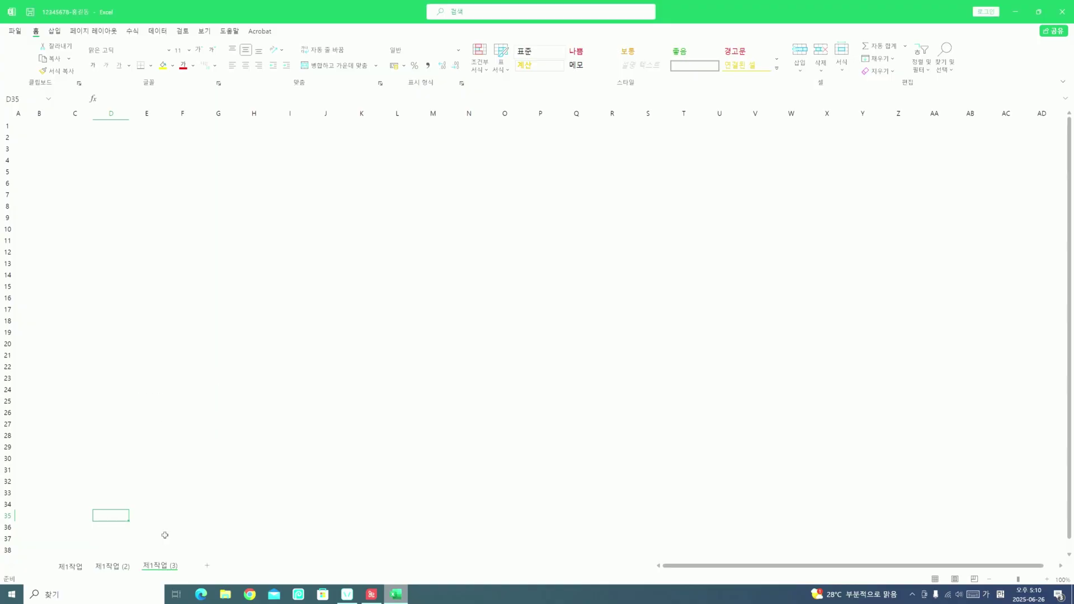
Step: Rename the sheet 제1작업 (2) as 제2작업
double_click(117, 568)
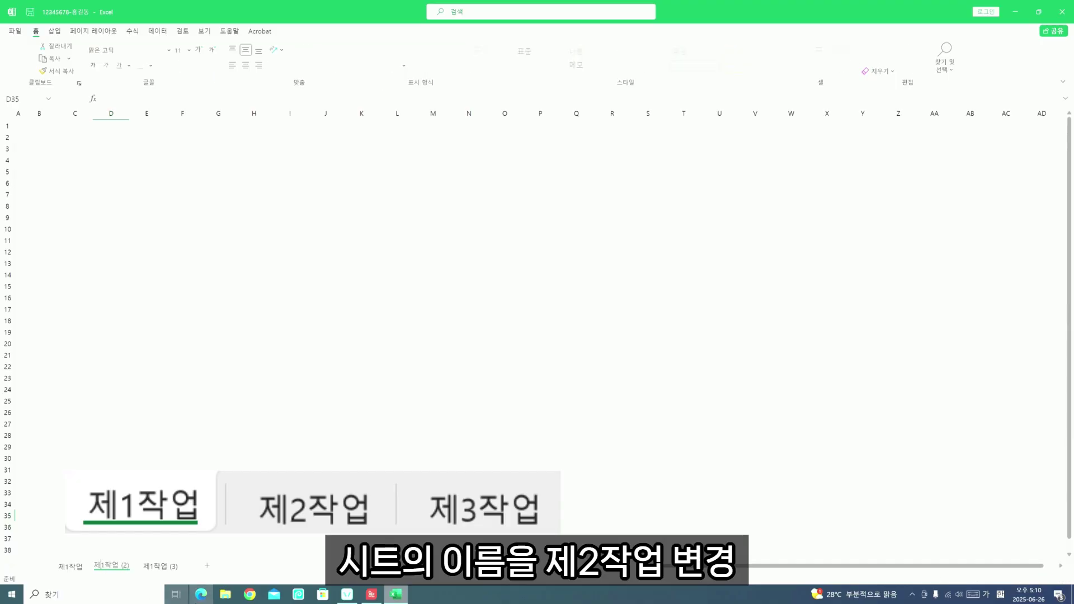
key("BackSpace")
type("2")
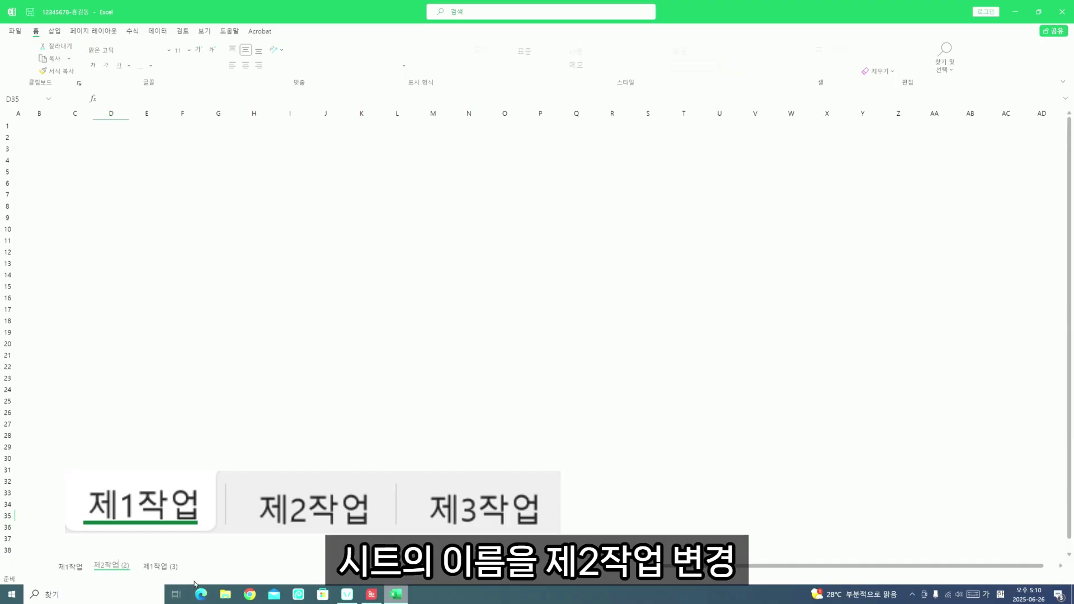
key("Delete")
key("Delete")
key("Delete")
key("Delete")
Step: Rename the sheet 제1작업 (3) as 제3작업
double_click(139, 566)
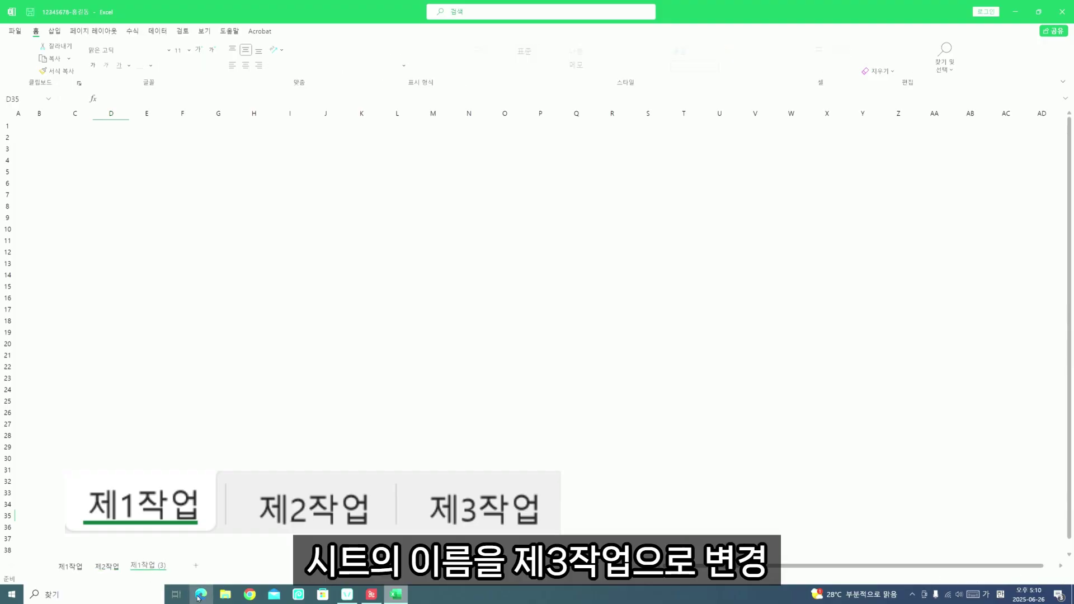
key("Delete")
type("3")
key("Delete")
key("Delete")
key("Delete")
left_click(143, 493)
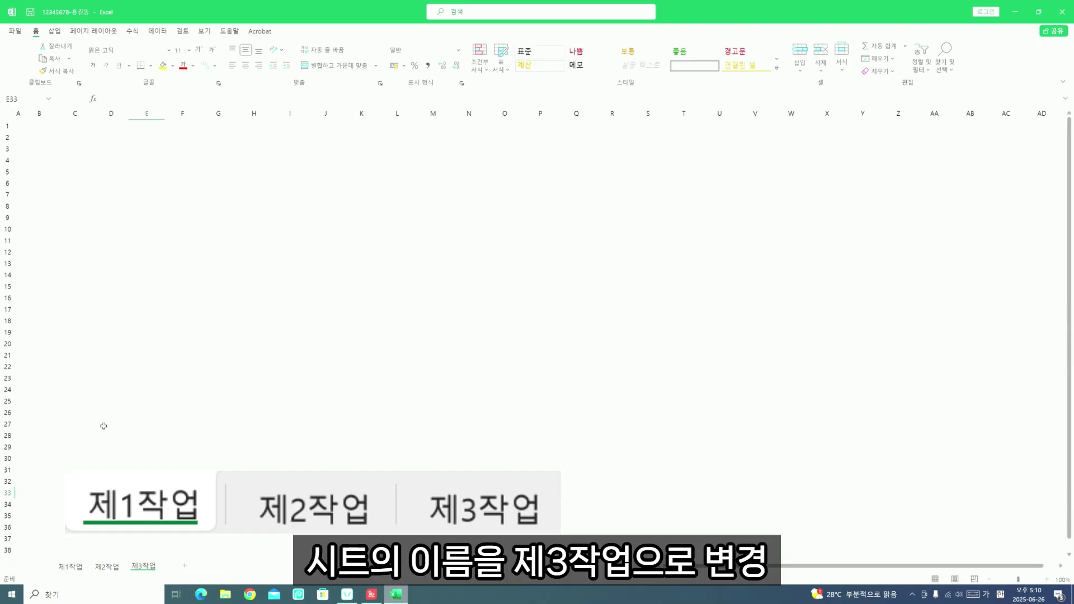
Step: Activate the 제1작업 sheet and switch to the exam PDF to view the first task's output table and conditions
left_click(77, 566)
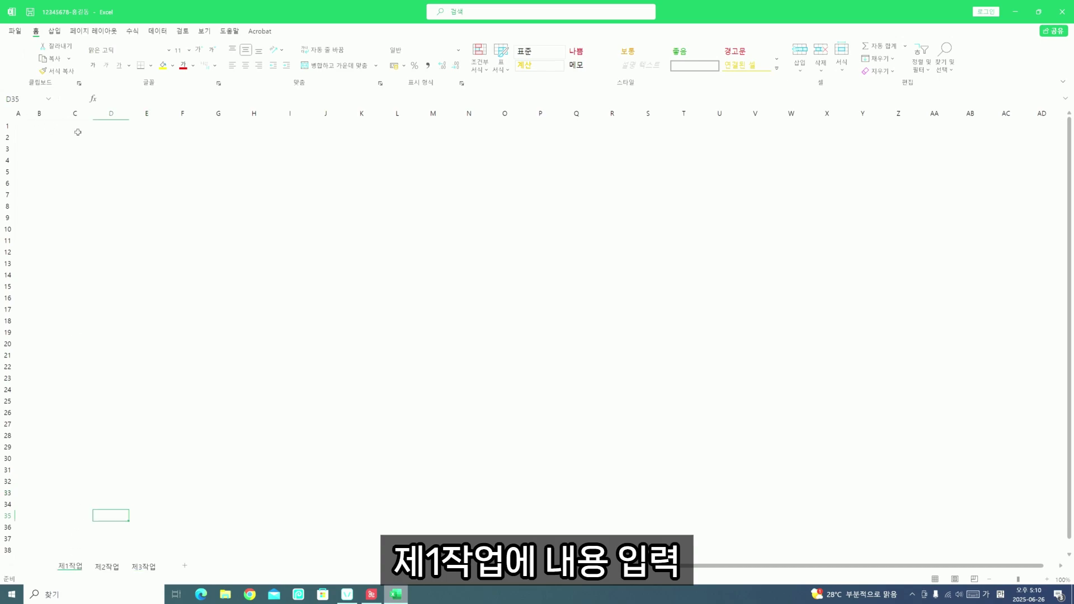
left_click(371, 595)
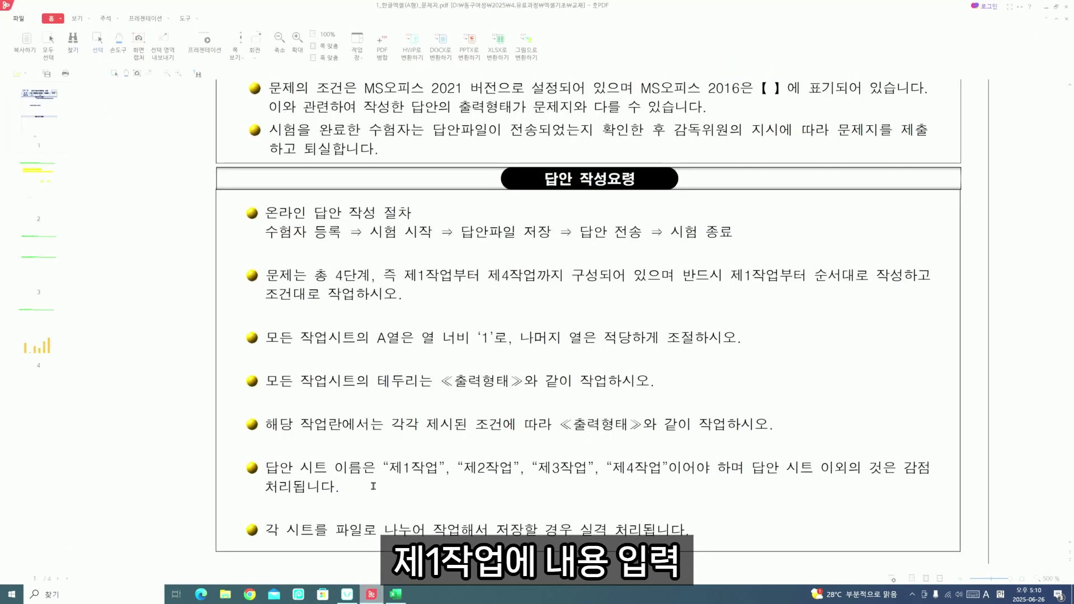
scroll(416, 414, "down", 8)
scroll(417, 414, "down", 3)
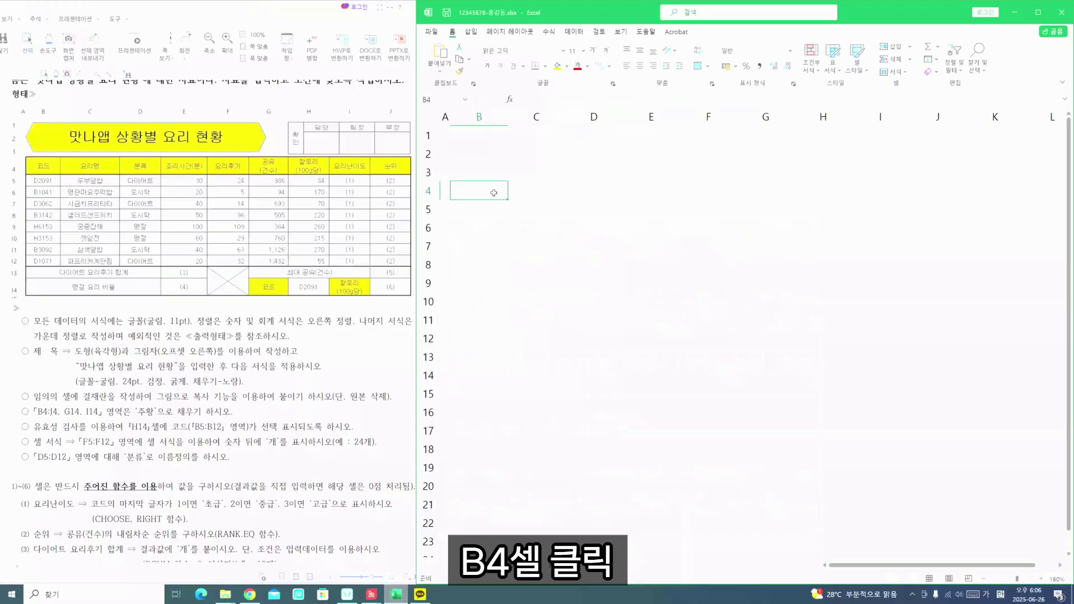
Step: Enter the headers 코드, 요리명, 분류, 조리시간(분) and 요리후기 in cells B4 to F4 of the 제1작업 sheet
type("코드")
key("Tab")
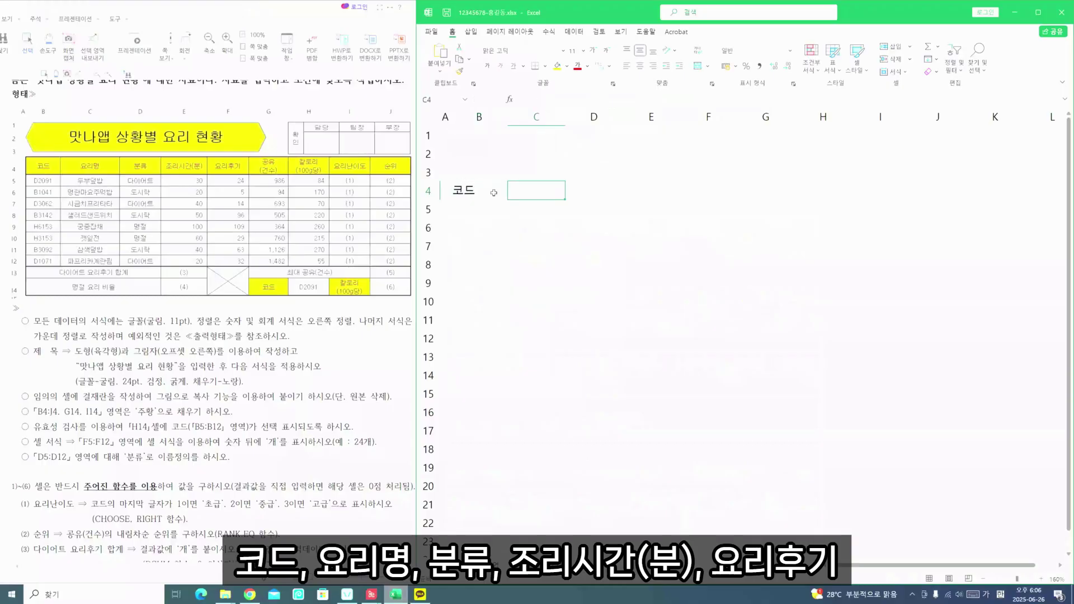
type("요리명")
key("Tab")
key("BackSpace")
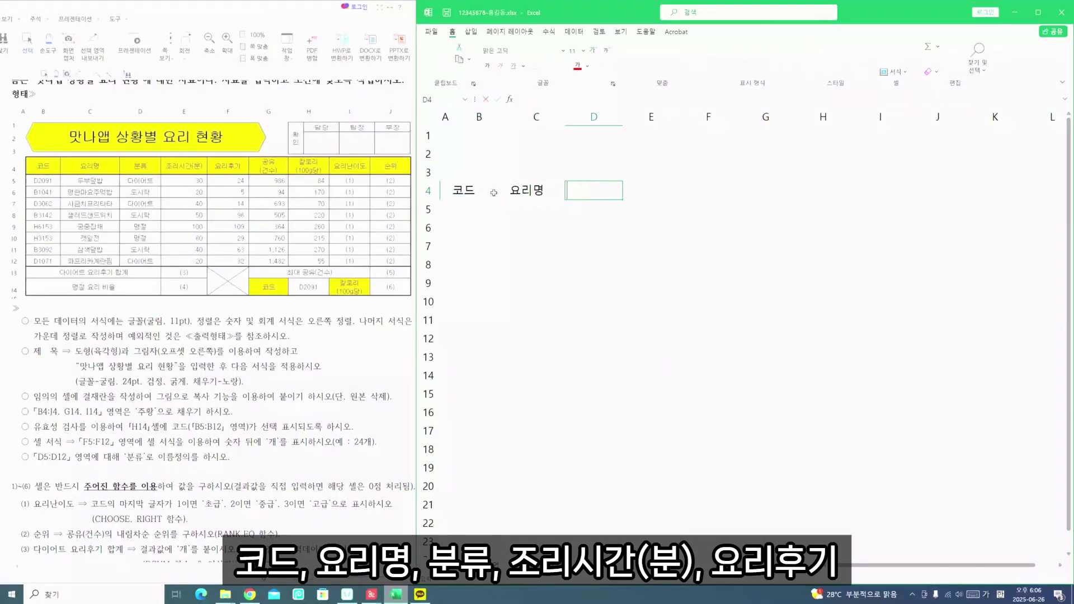
type("분류")
key("Tab")
type("조리시간(")
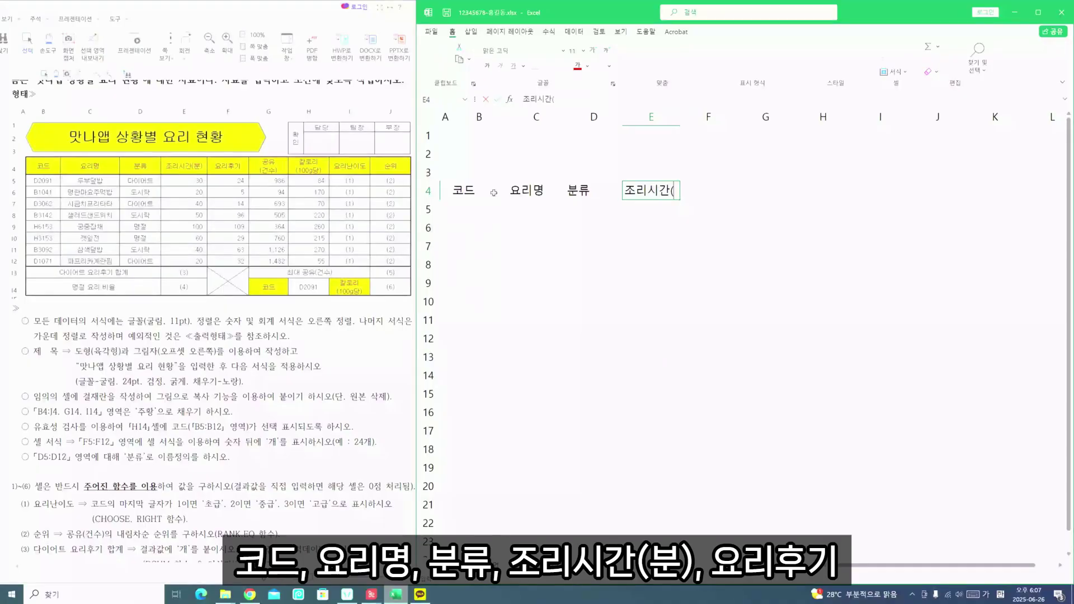
type("분)")
key("Tab")
type("요리후기")
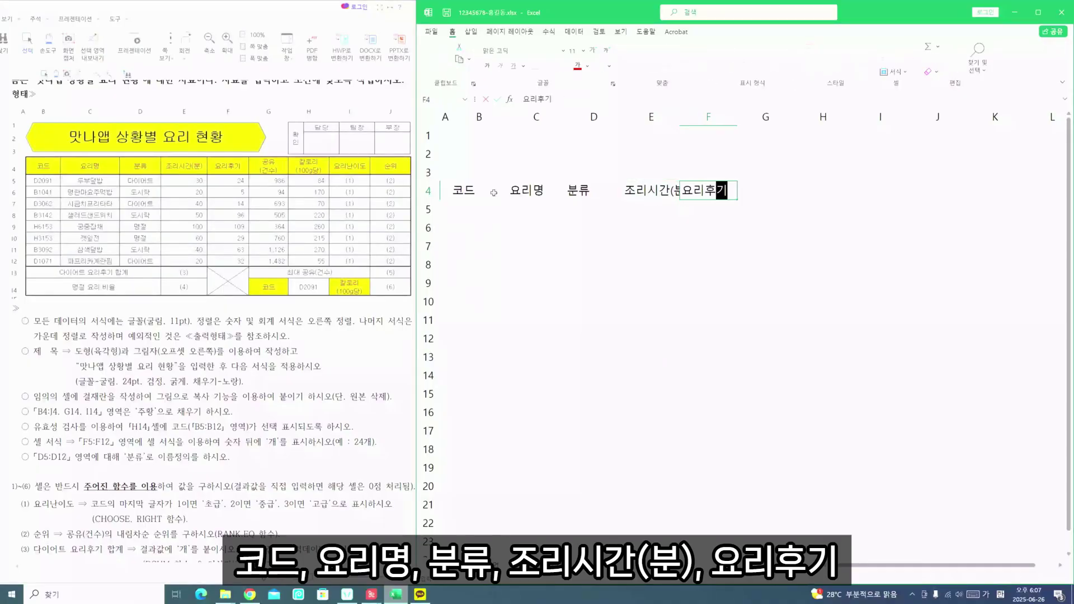
key("Tab")
Step: Enter the header 공유 (건수) in cell G4, with (건수) on a second line within the cell
type("공유")
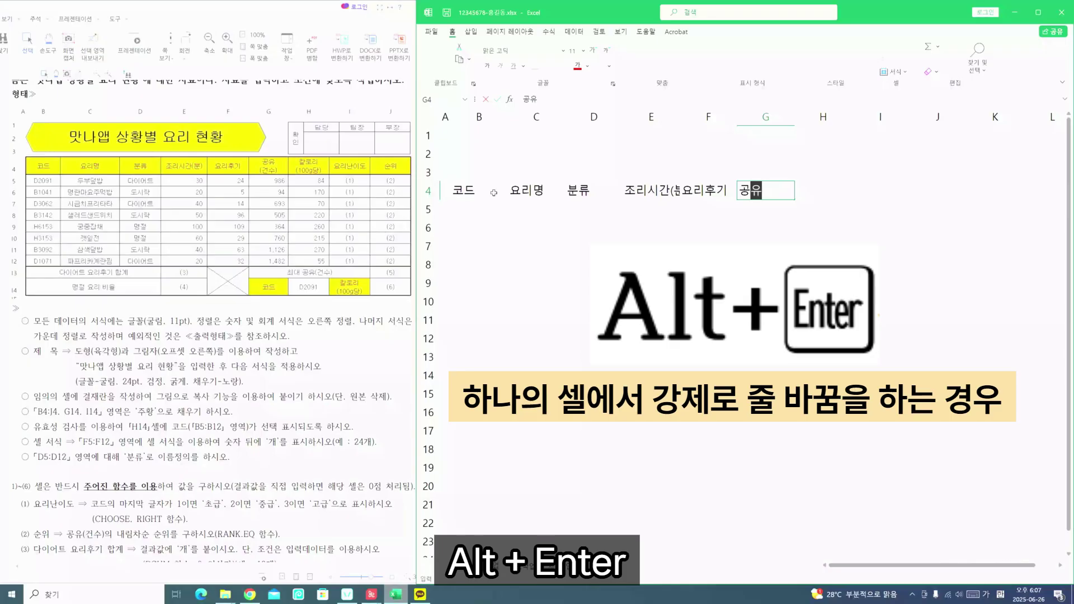
key("alt+Return")
type("(건수")
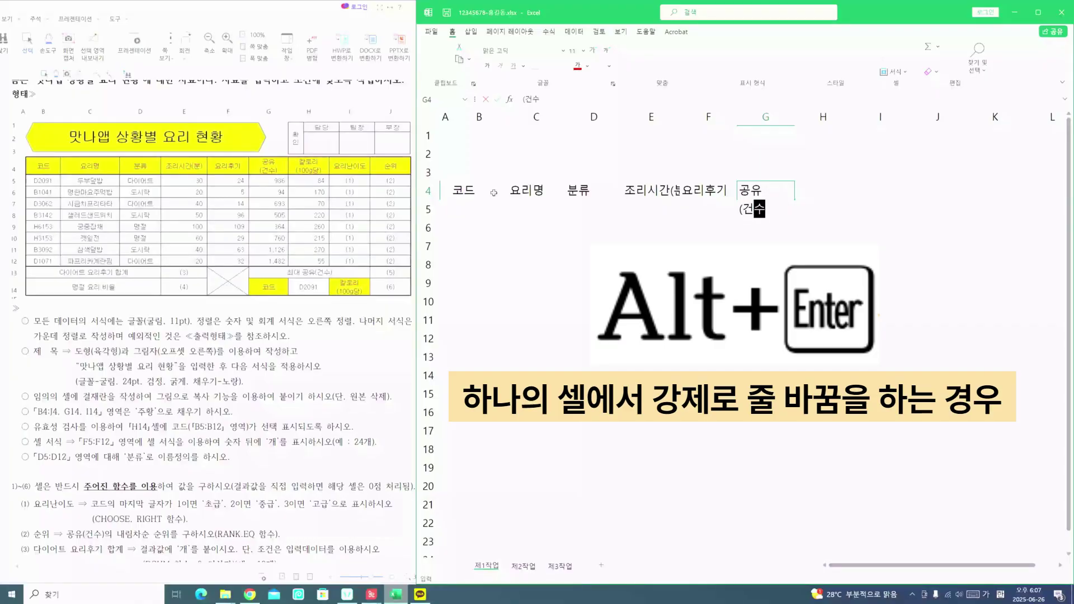
type(")")
key("Tab")
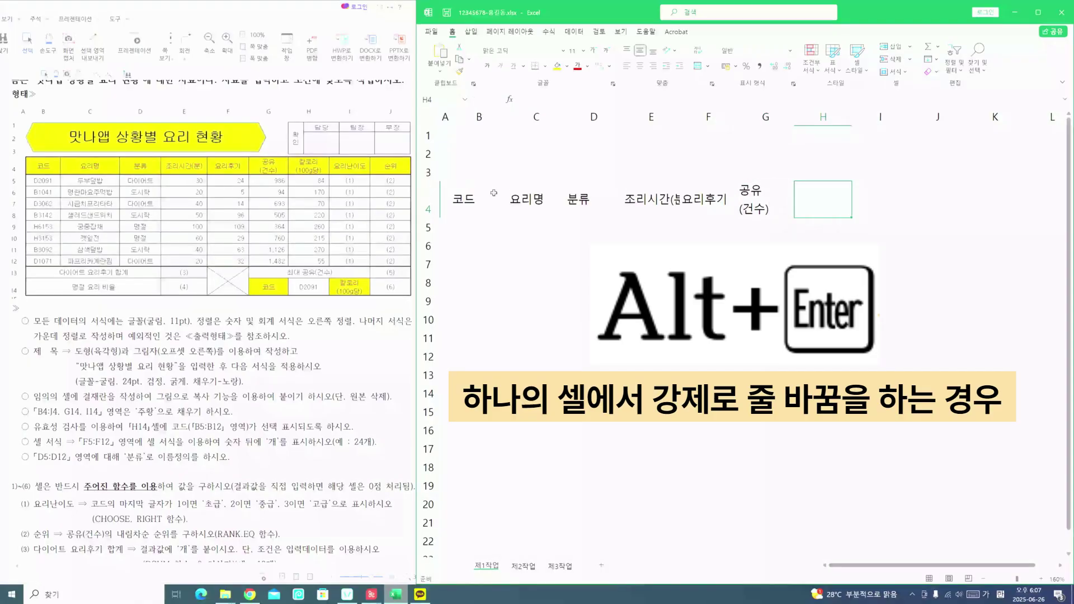
Step: Enter the header 칼로리 (100g당) in cell H4, with (100g당) on a second line within the cell
type("칼로리")
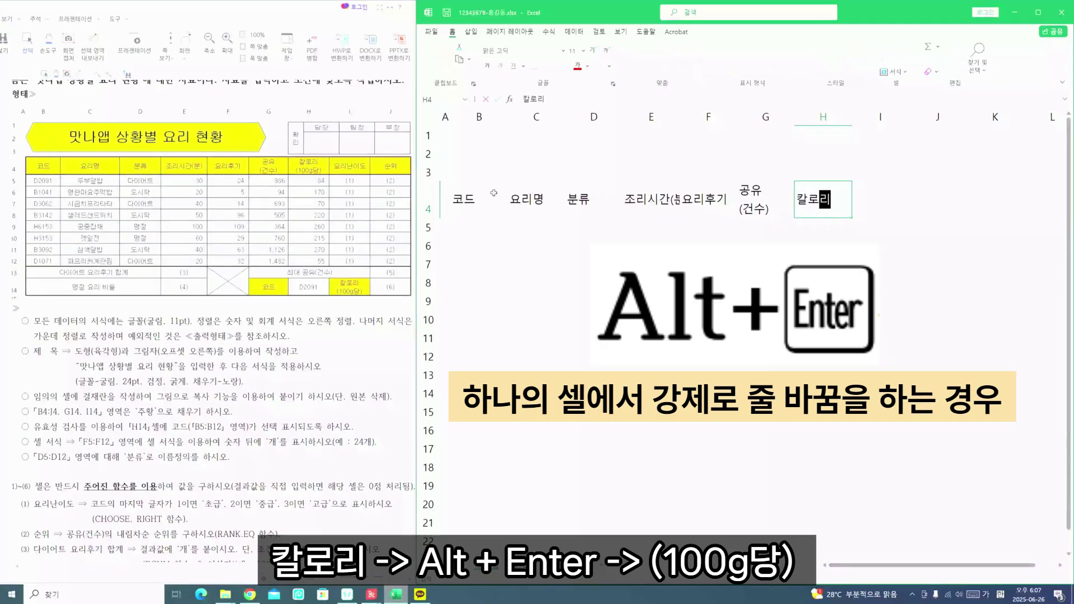
key("alt+Return")
type("(100g")
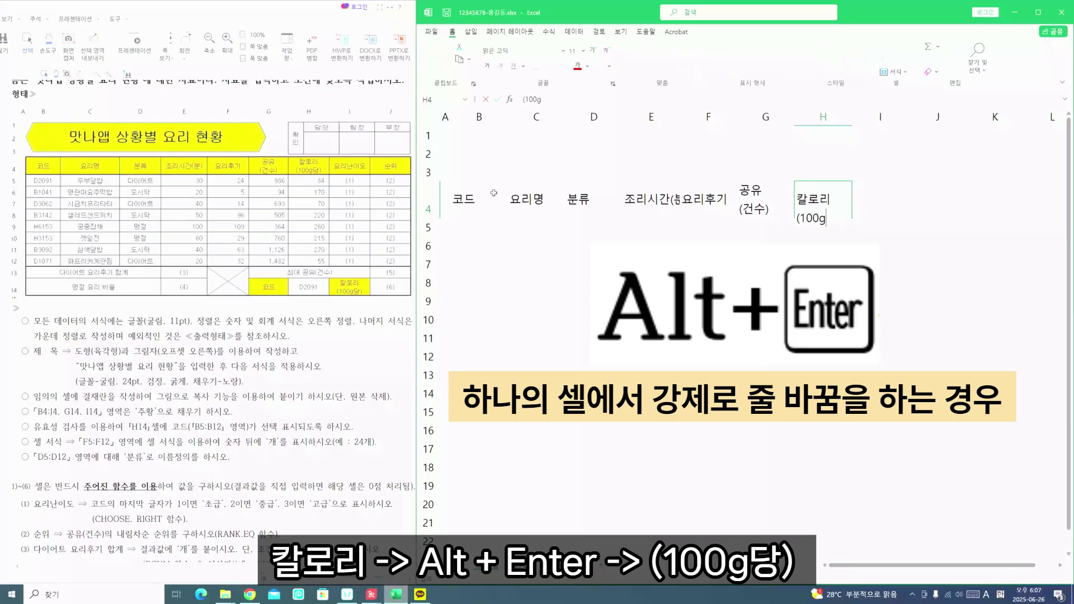
type("당)")
key("Tab")
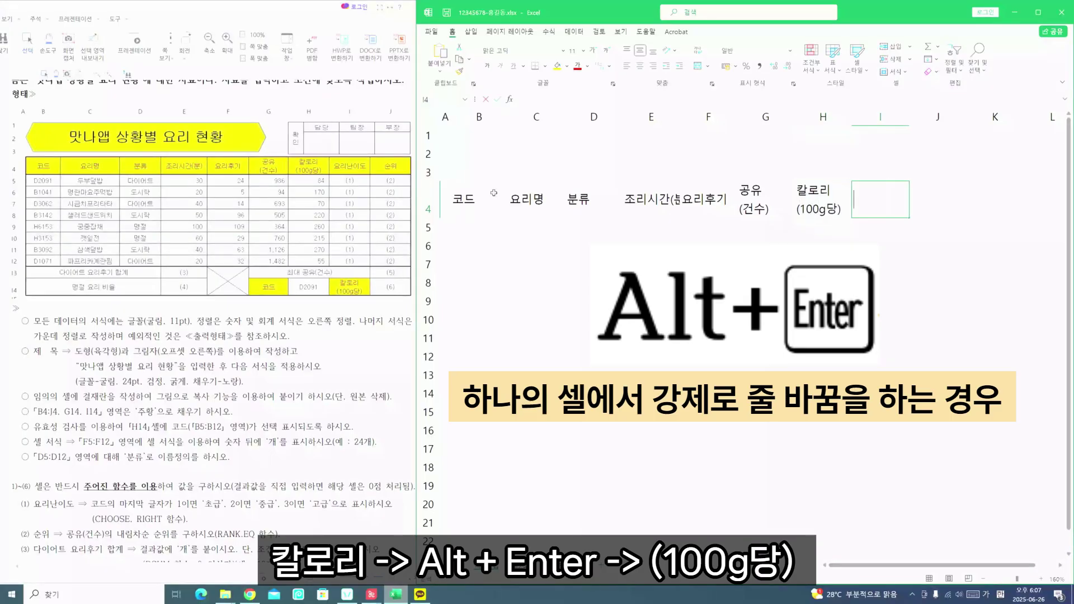
Step: Enter the headers 요리난이도 in cell I4 and 순위 in cell J4
type("요리난이도")
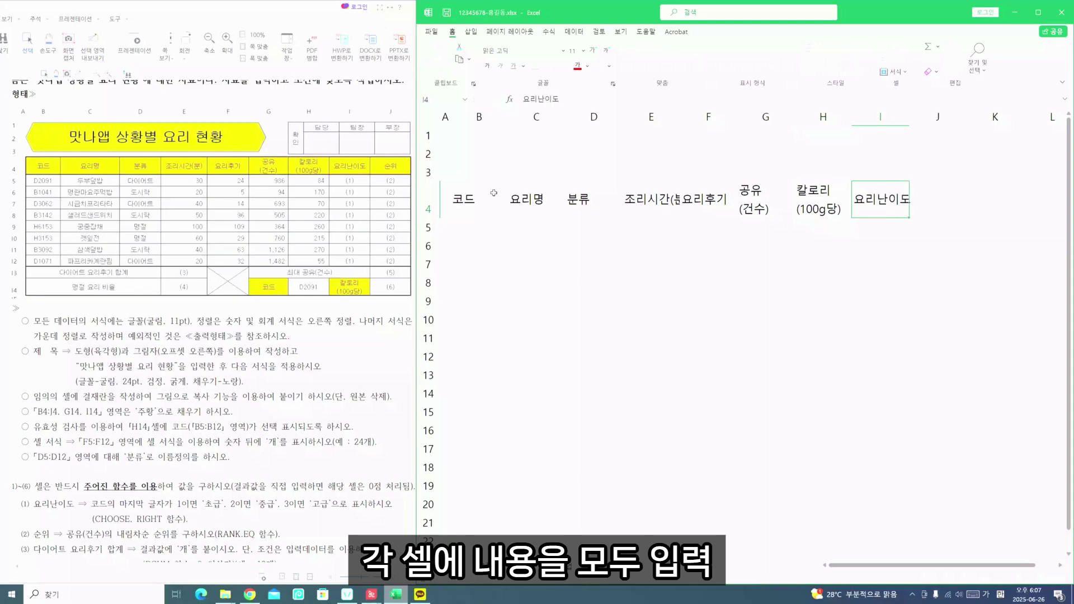
key("Tab")
type("순ㅇ")
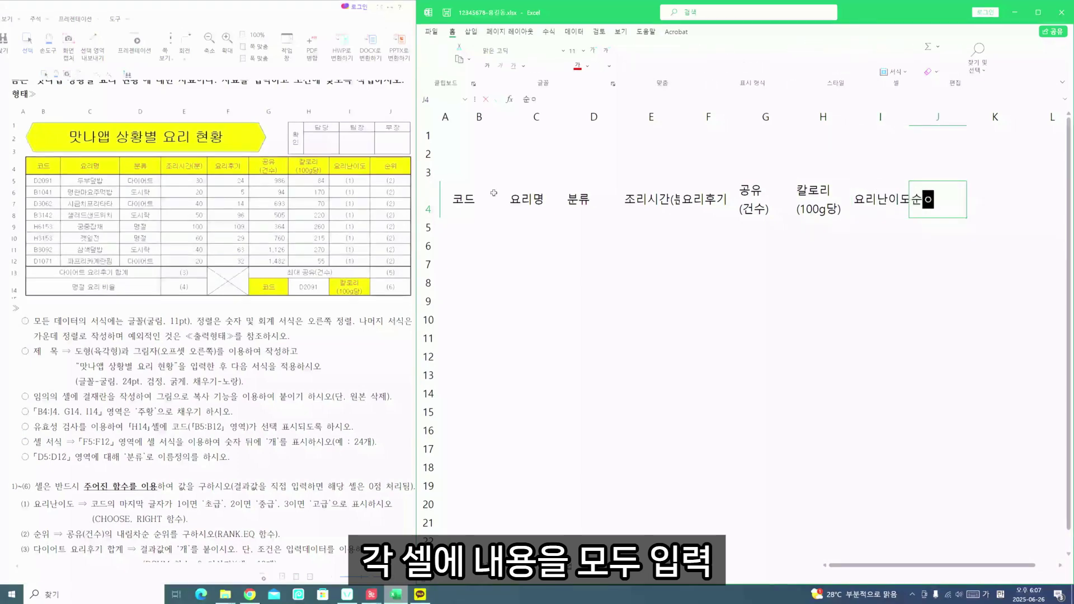
type("ㅟ")
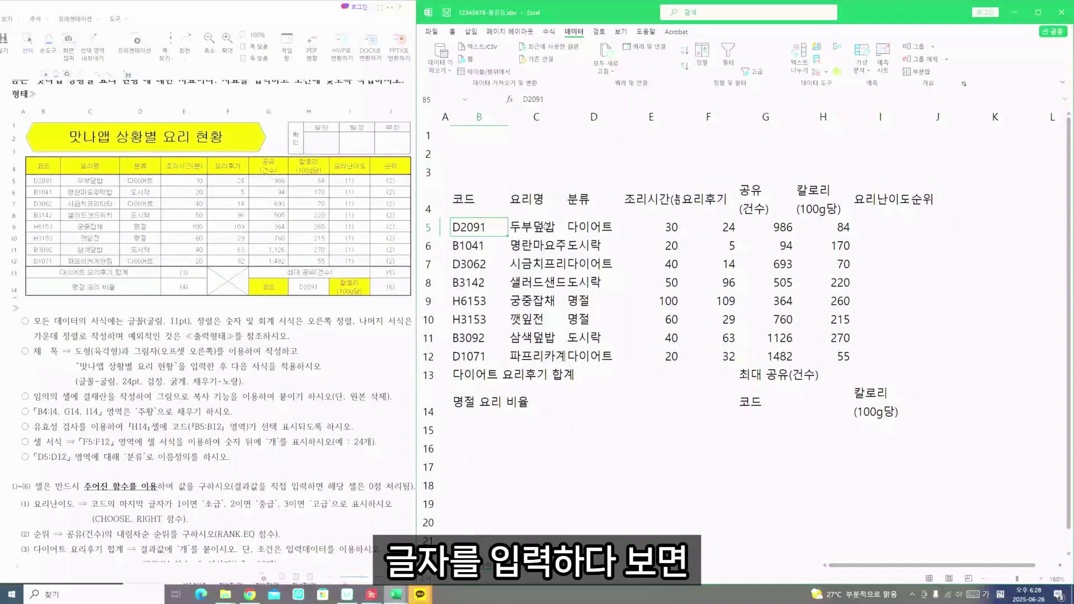
Step: Auto-fit the widths of columns C, E and I to their contents so that no text is cut off
left_click(545, 226)
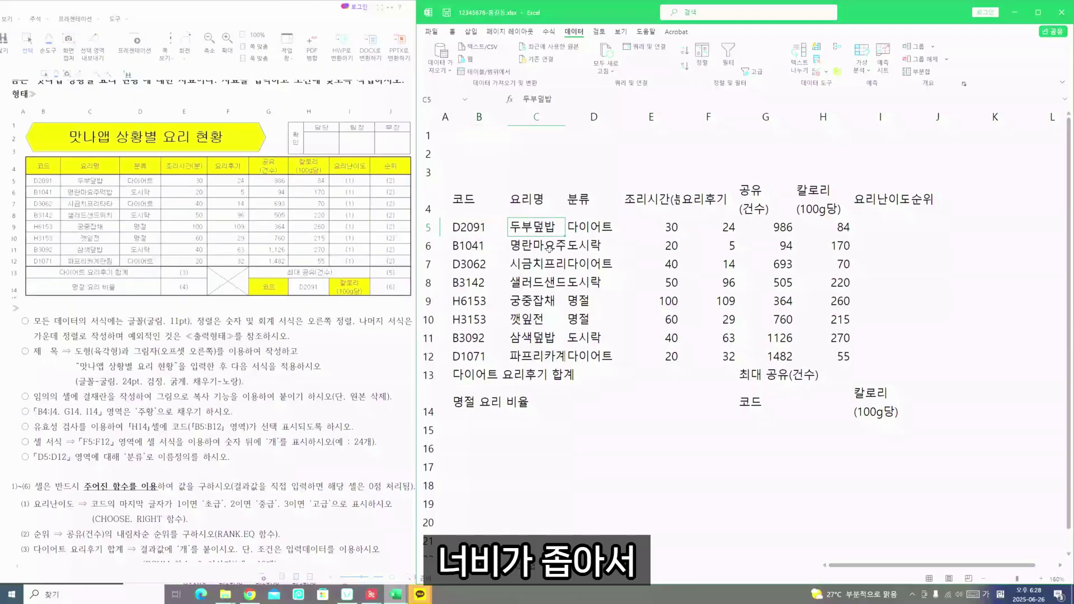
left_click(551, 249)
left_click(549, 263)
left_click(548, 282)
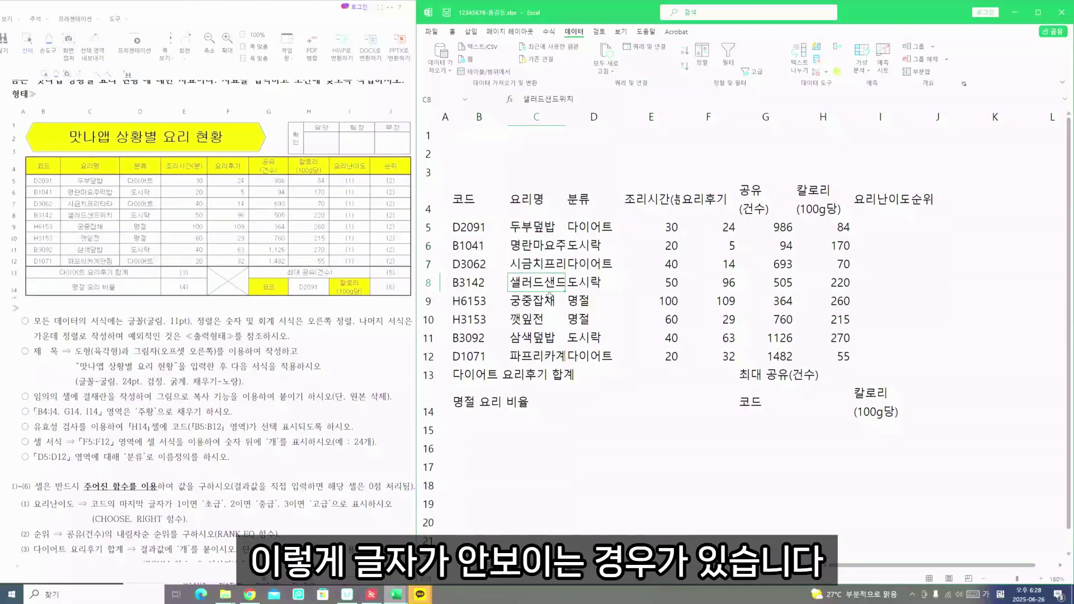
left_click(549, 301)
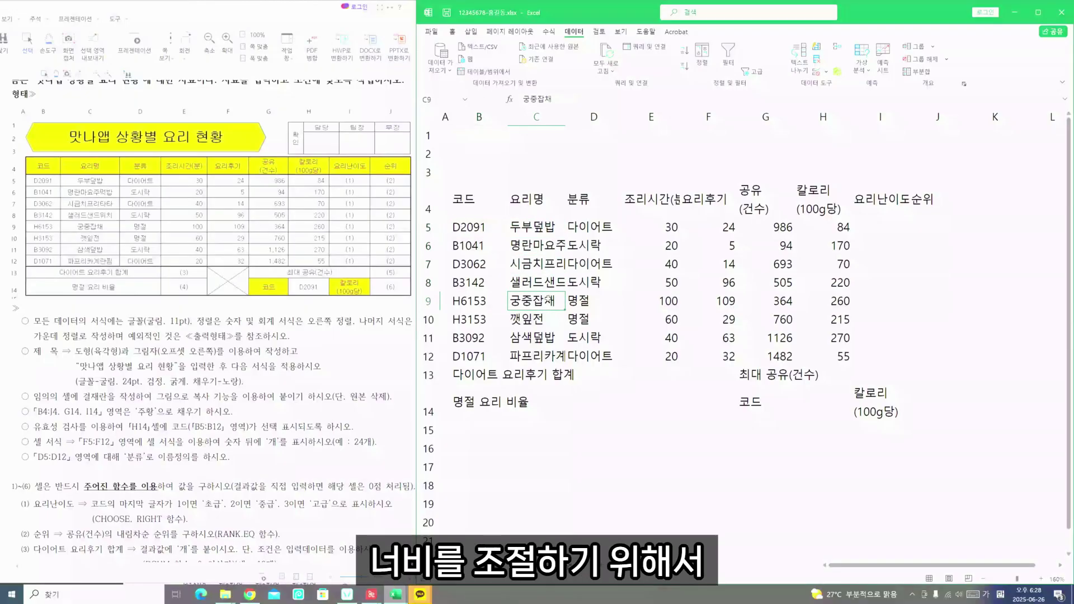
double_click(566, 117)
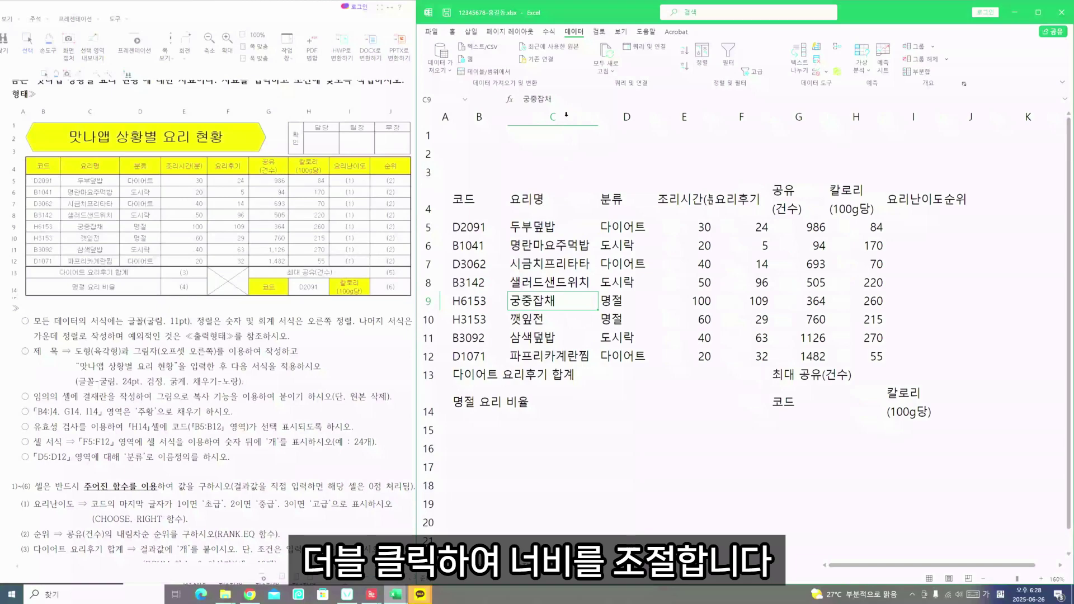
double_click(711, 118)
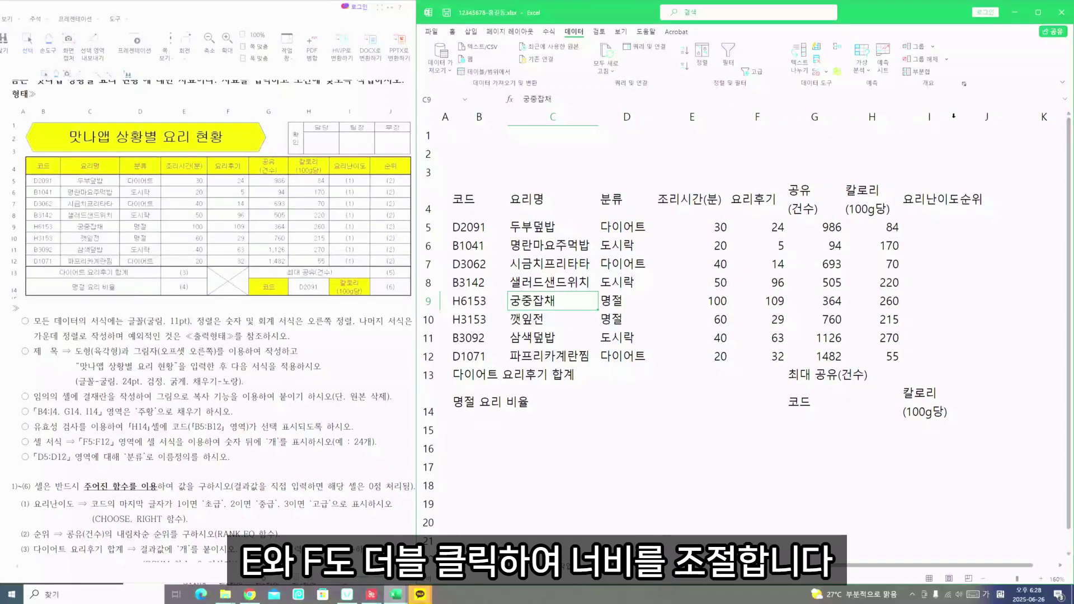
double_click(960, 116)
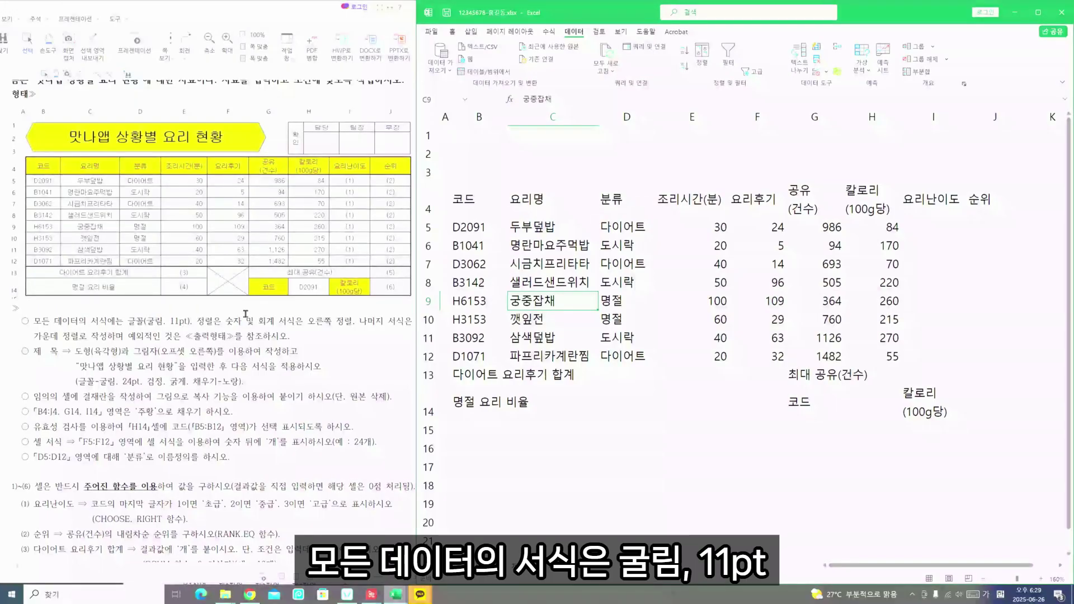
Step: Set the font of the entire 제1작업 sheet to 굴림
left_click(429, 117)
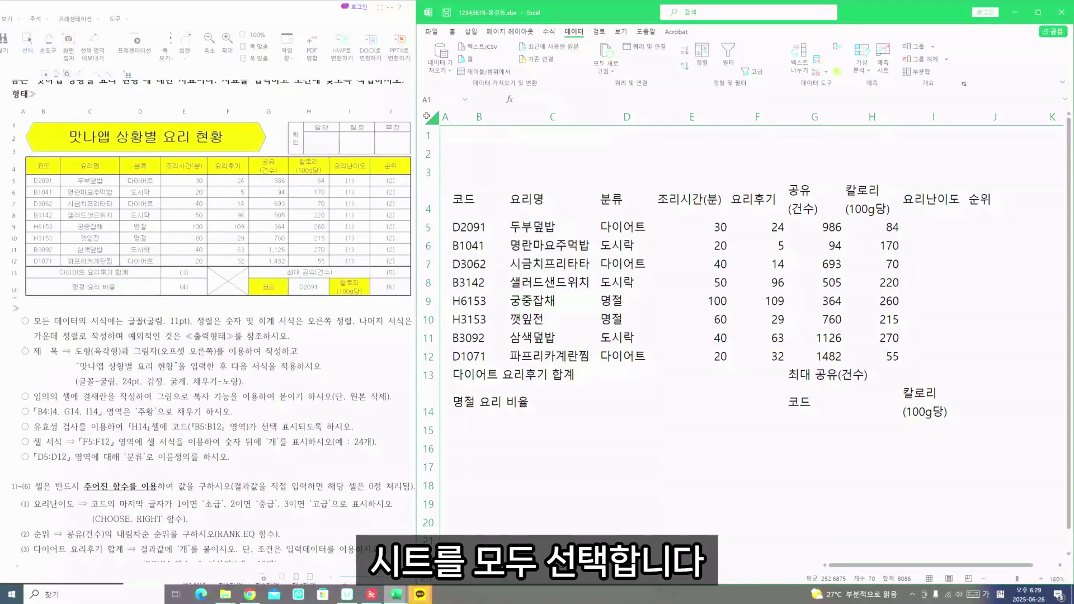
left_click(452, 32)
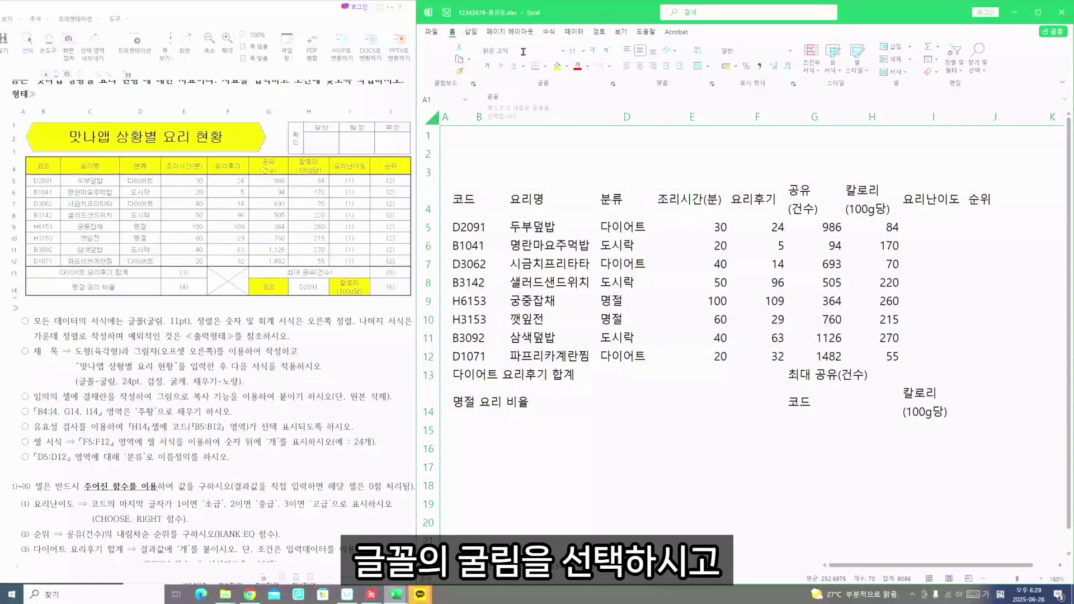
left_click(523, 51)
type("굴ㄹ")
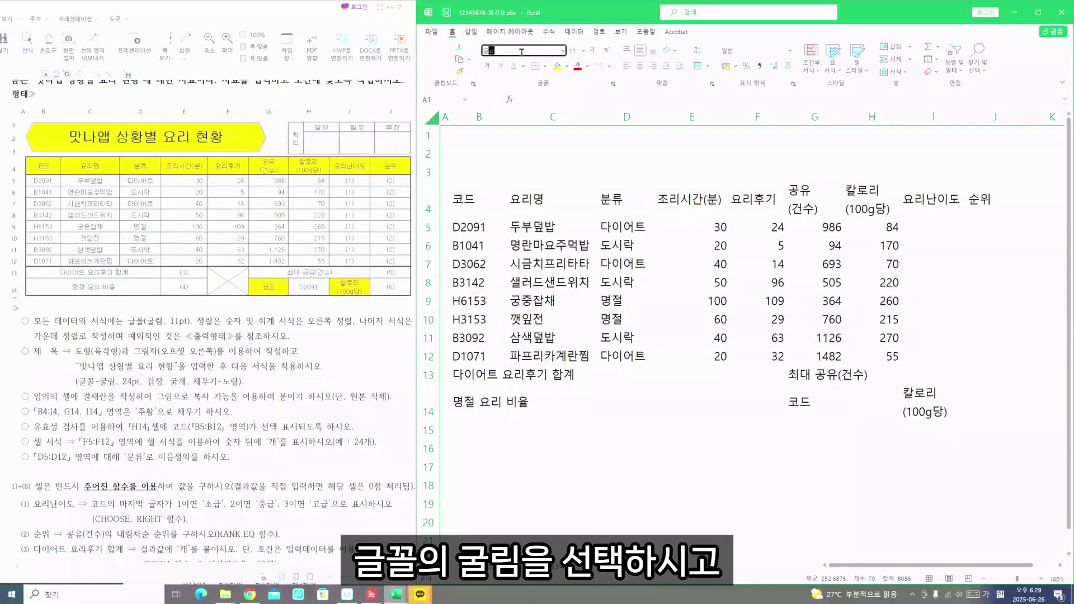
key("Return")
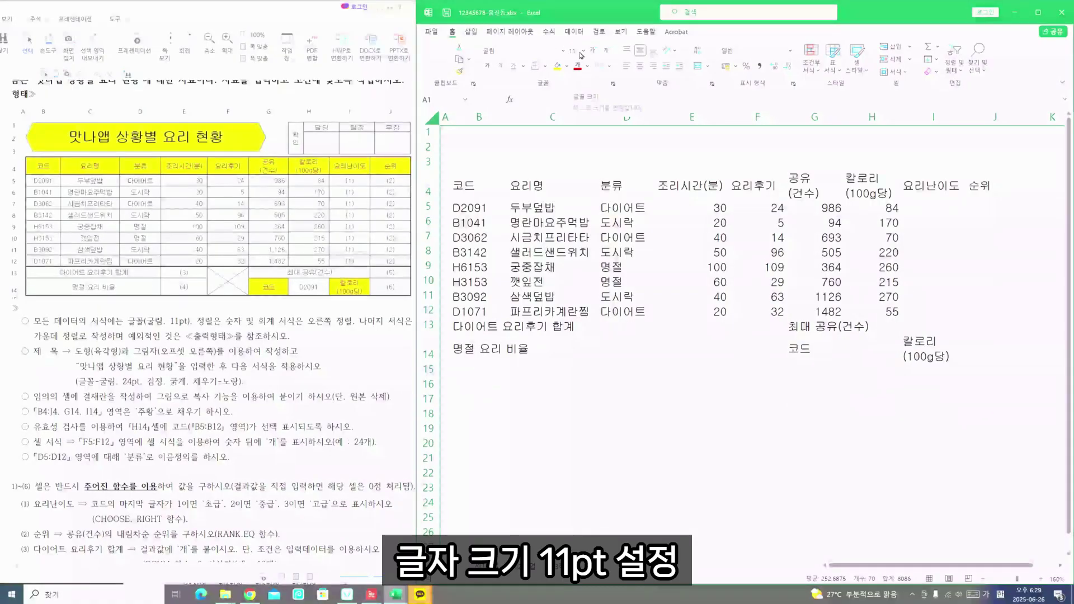
left_click(588, 285)
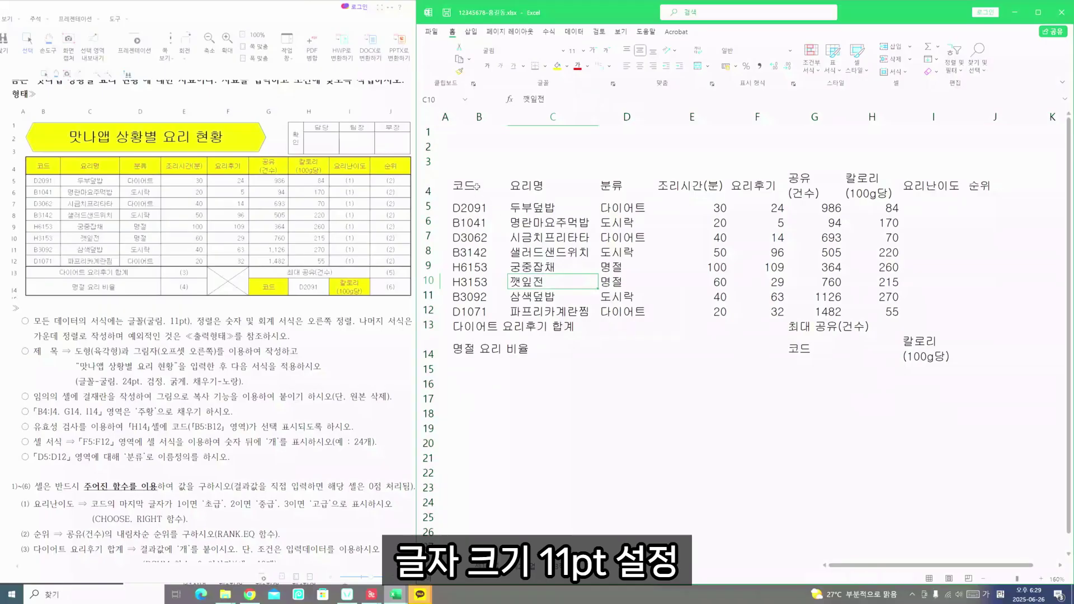
Step: Apply all borders to the table range B4:J14 and center its contents horizontally
left_click_drag(477, 185, 1000, 350)
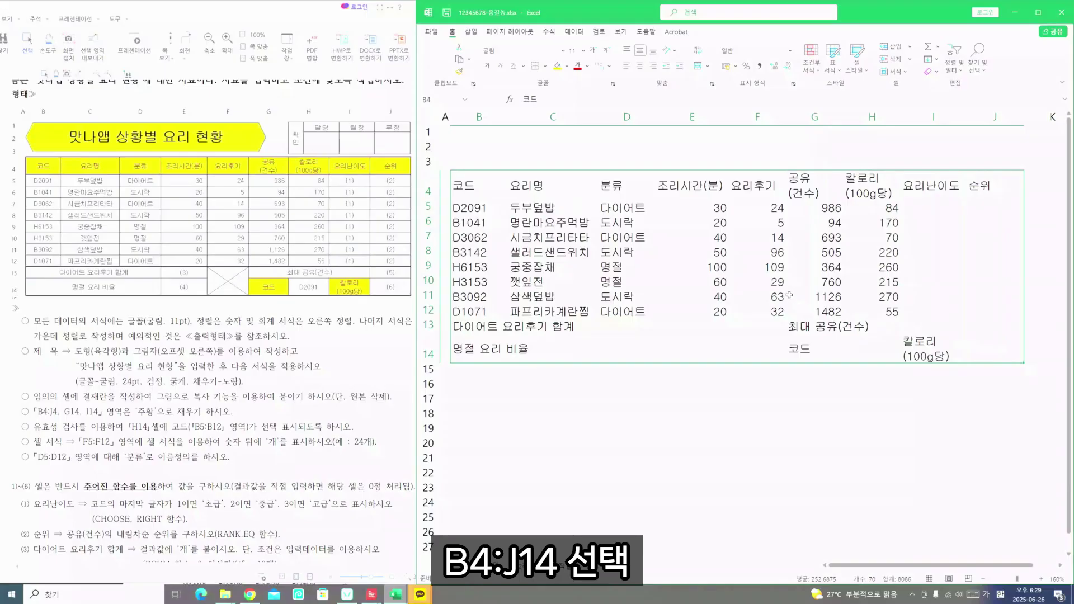
left_click(546, 67)
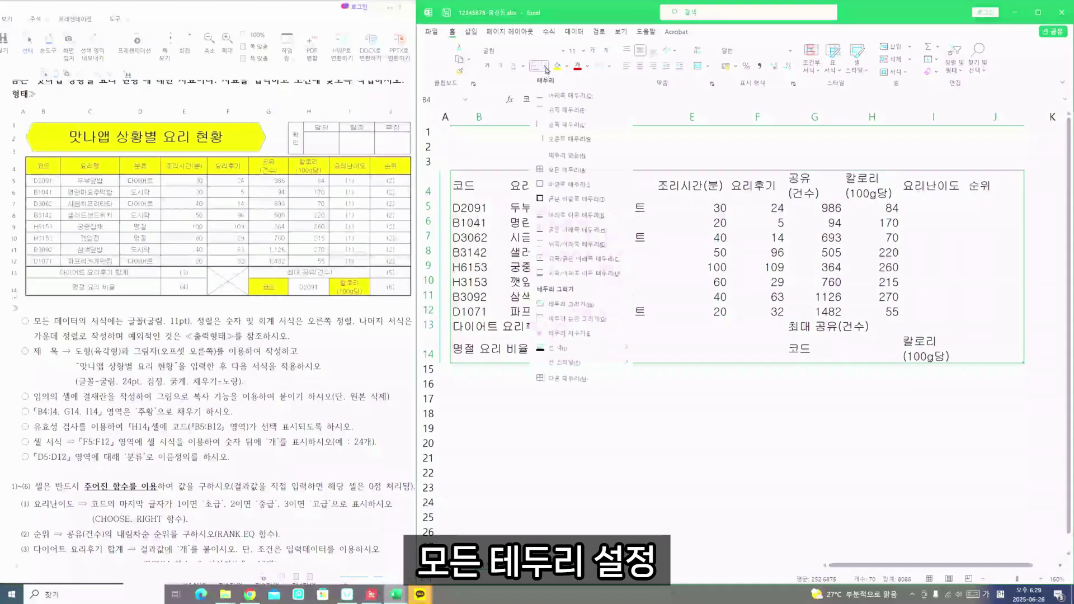
left_click(565, 170)
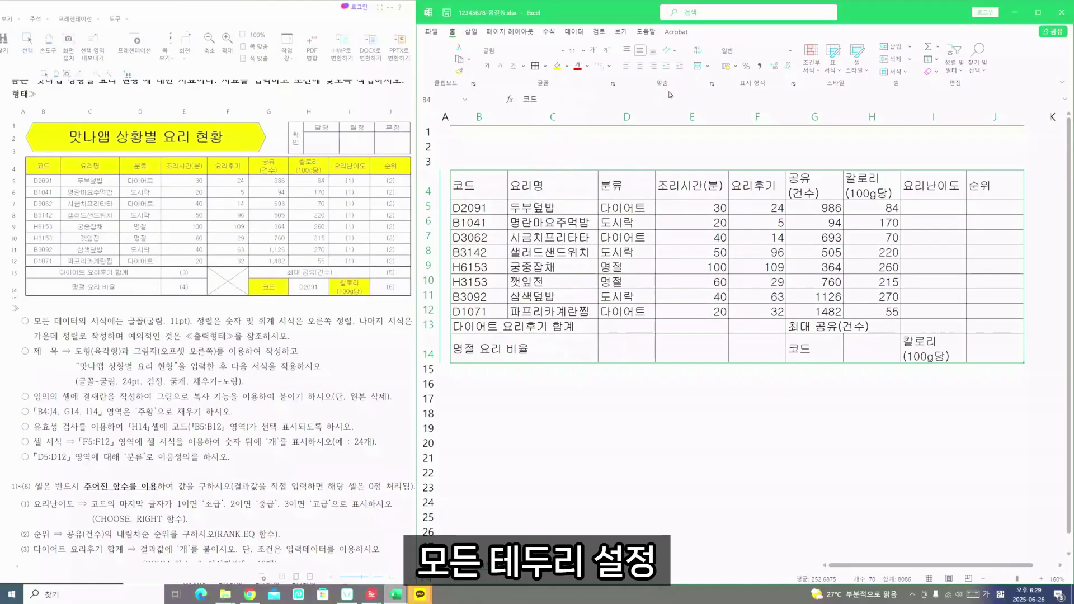
left_click(643, 71)
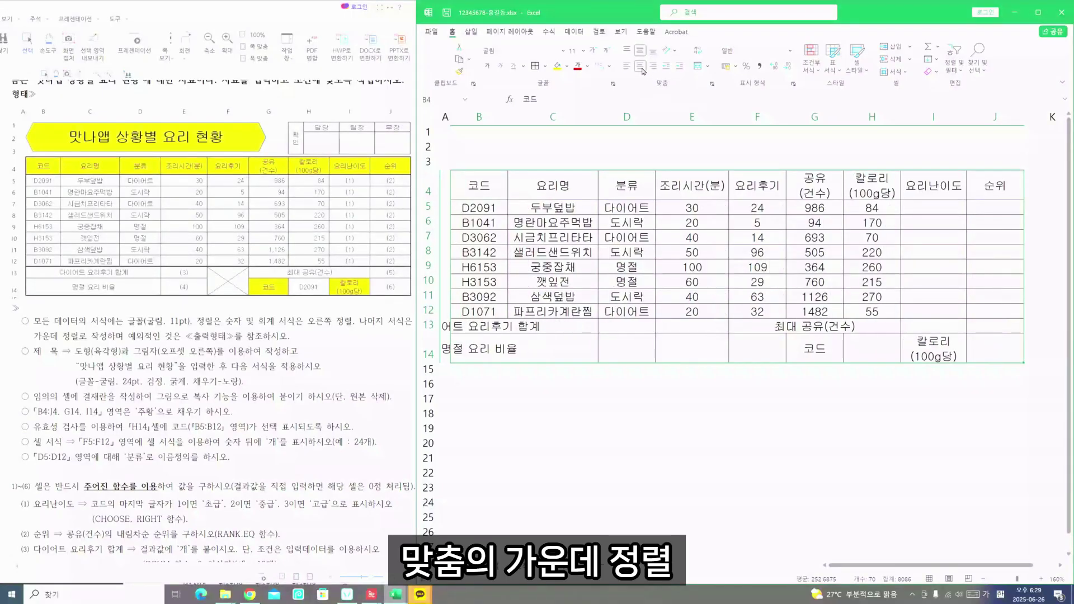
Step: Right-align the numeric data in E5:H12
left_click(710, 291)
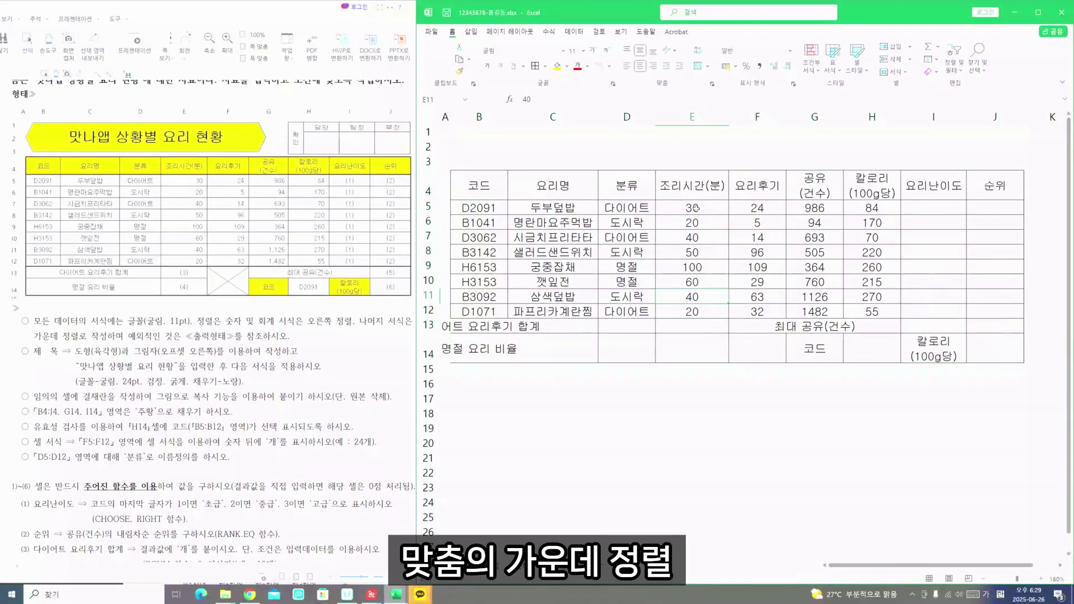
left_click_drag(695, 208, 860, 310)
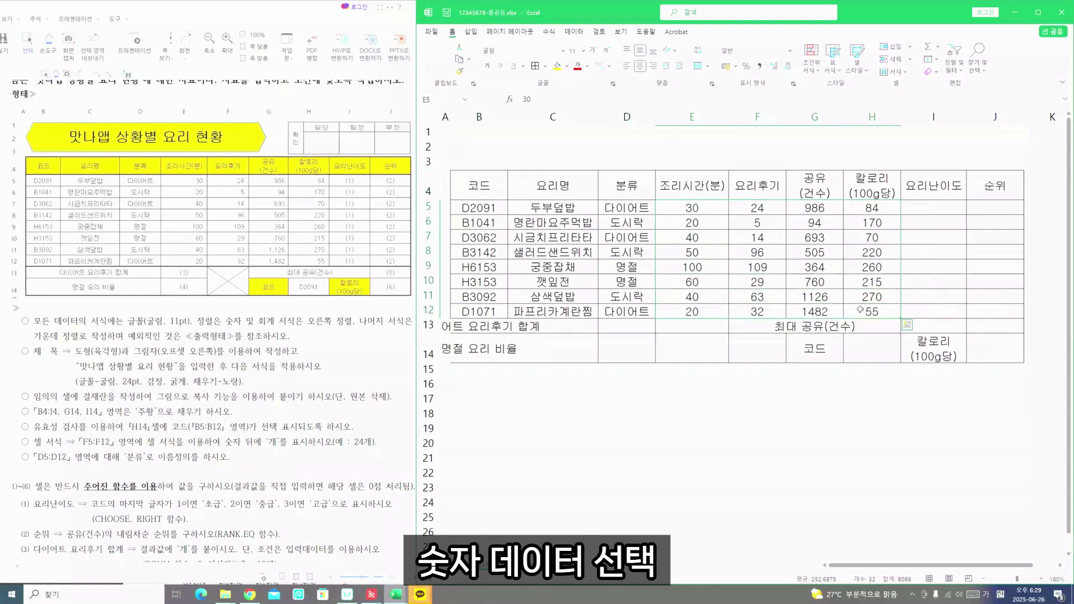
left_click(654, 66)
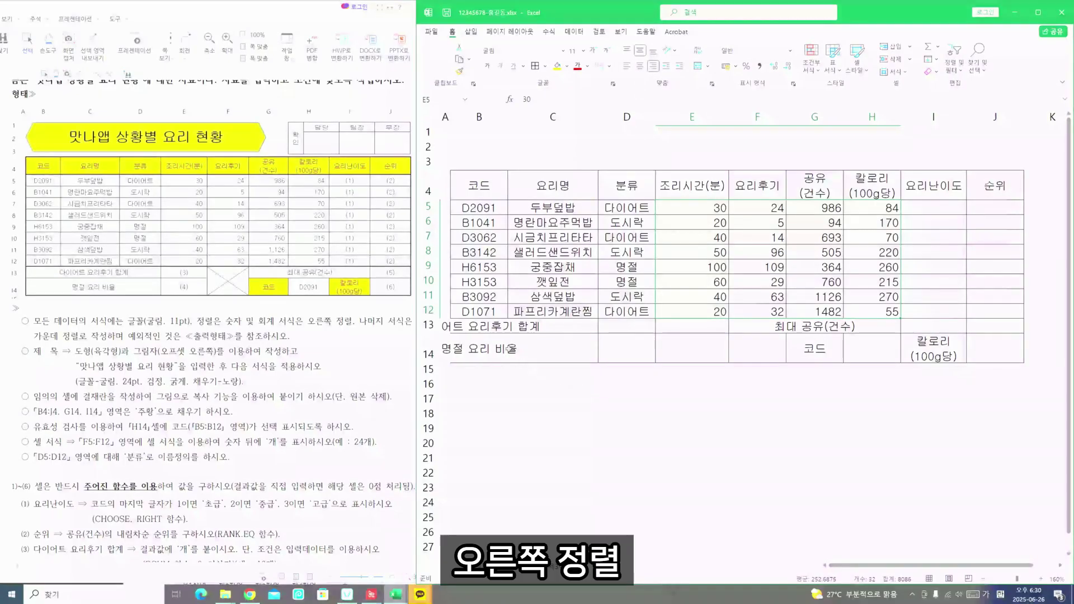
Step: Merge and center the label cells B13:D13 and B14:D14 as two separate merges
left_click(480, 328)
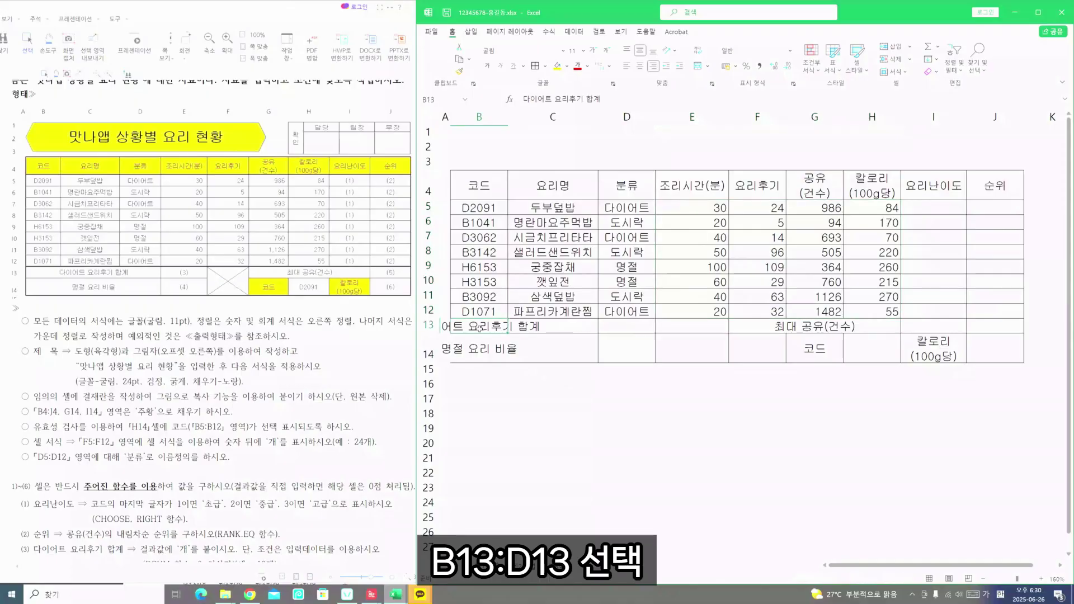
left_click_drag(480, 327, 625, 325)
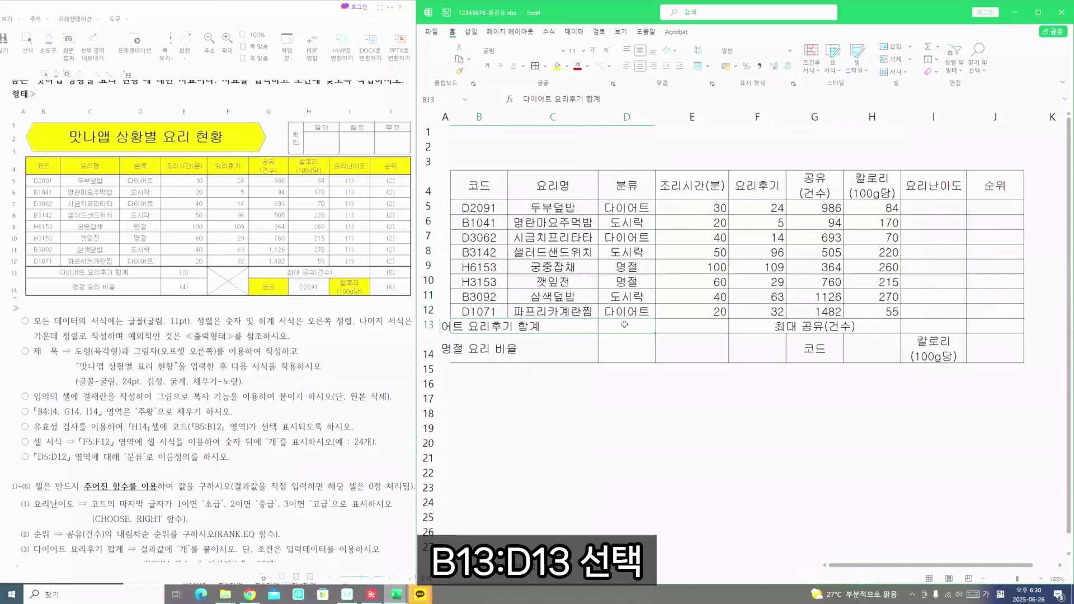
left_click(698, 66)
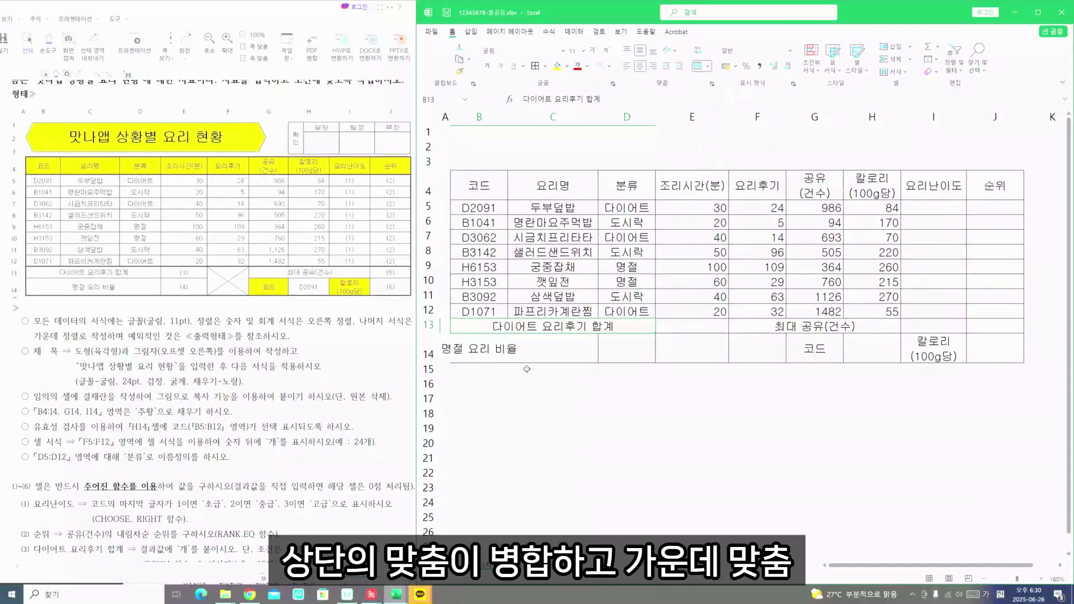
left_click_drag(482, 350, 608, 354)
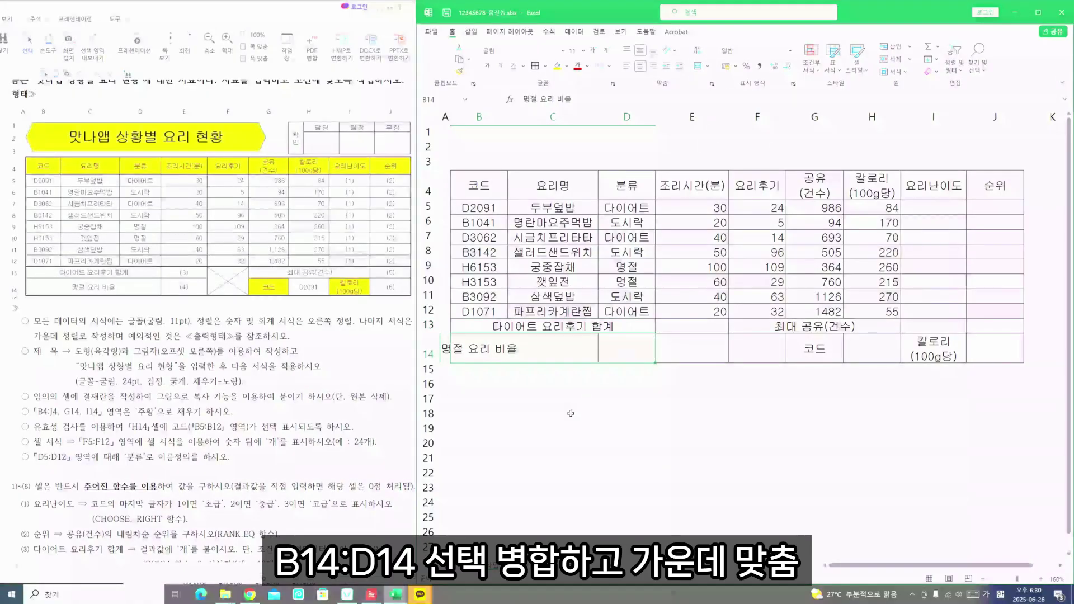
left_click(697, 68)
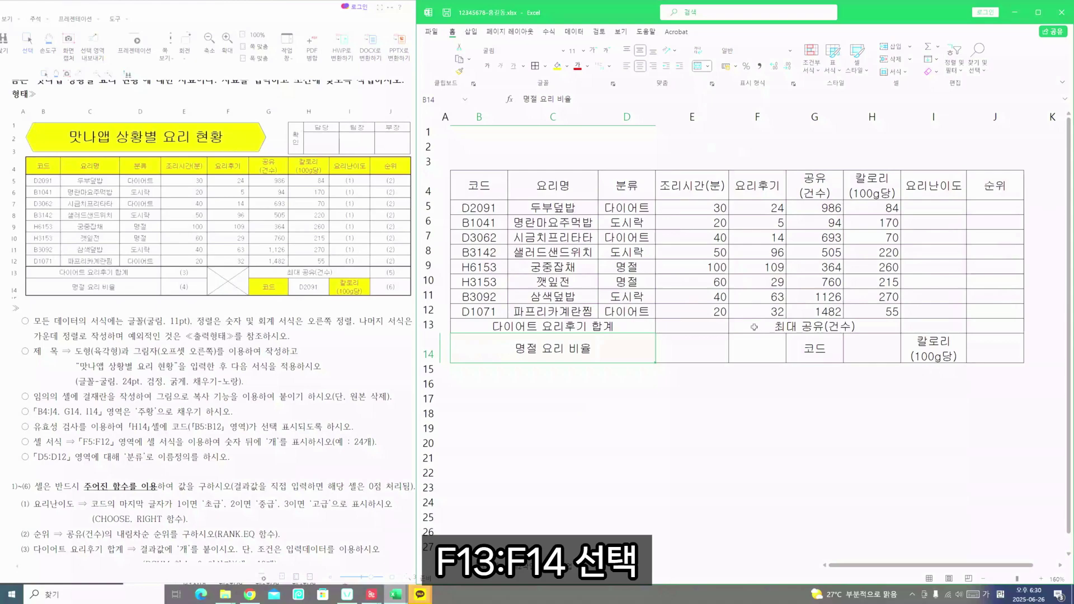
Step: Merge and center F13:F14 and G13:I13 together in one multiple selection
left_click_drag(754, 327, 755, 349)
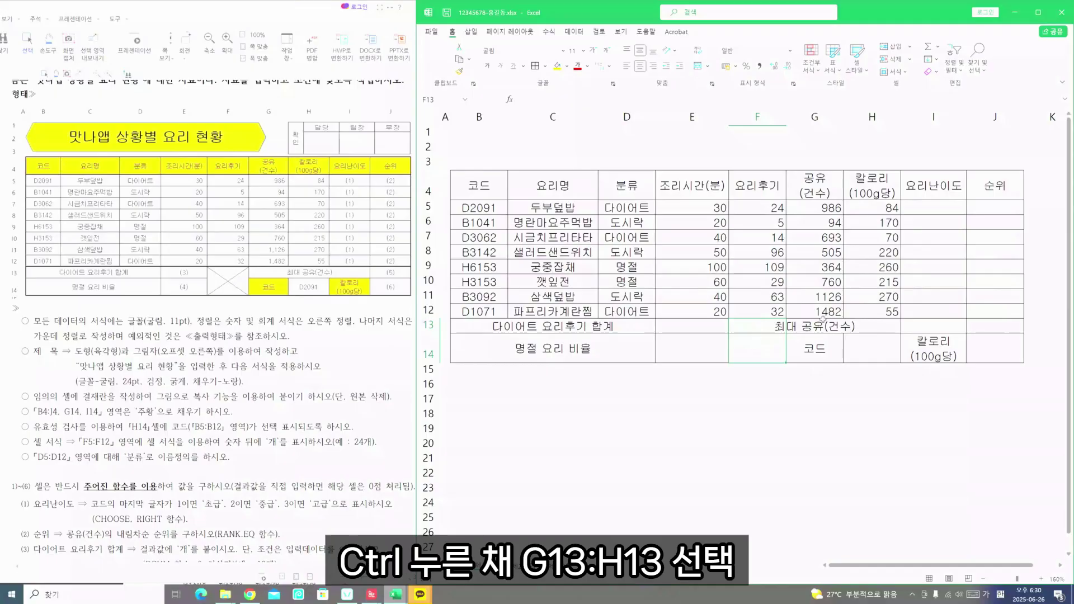
left_click_drag(816, 326, 907, 324)
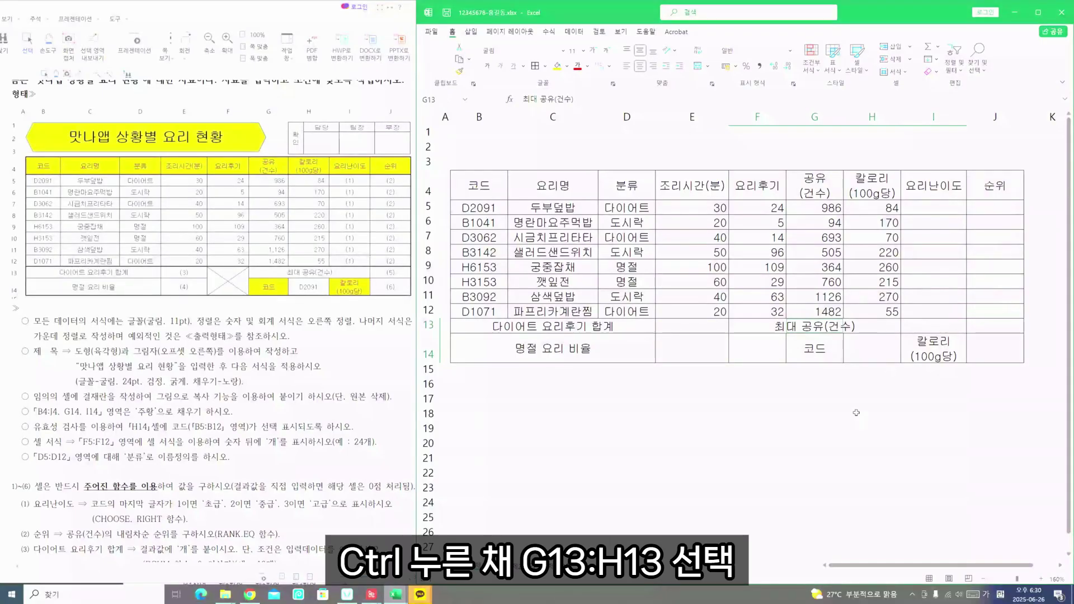
left_click(697, 66)
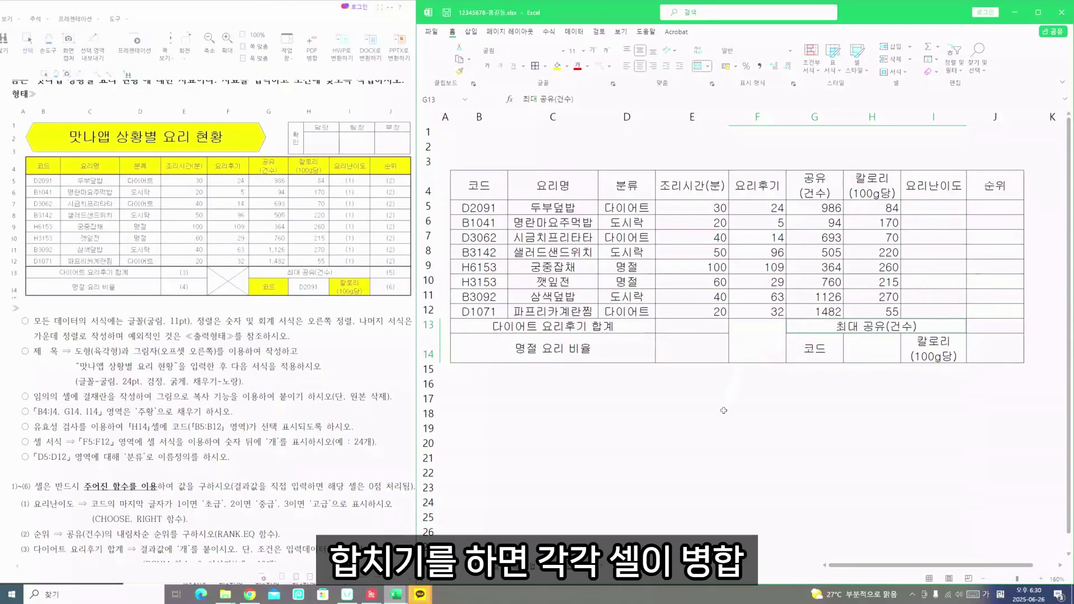
Step: Fill the header row B4:J4 and the label cells G14 and I14 with yellow in one multiple selection
left_click_drag(479, 187, 993, 175)
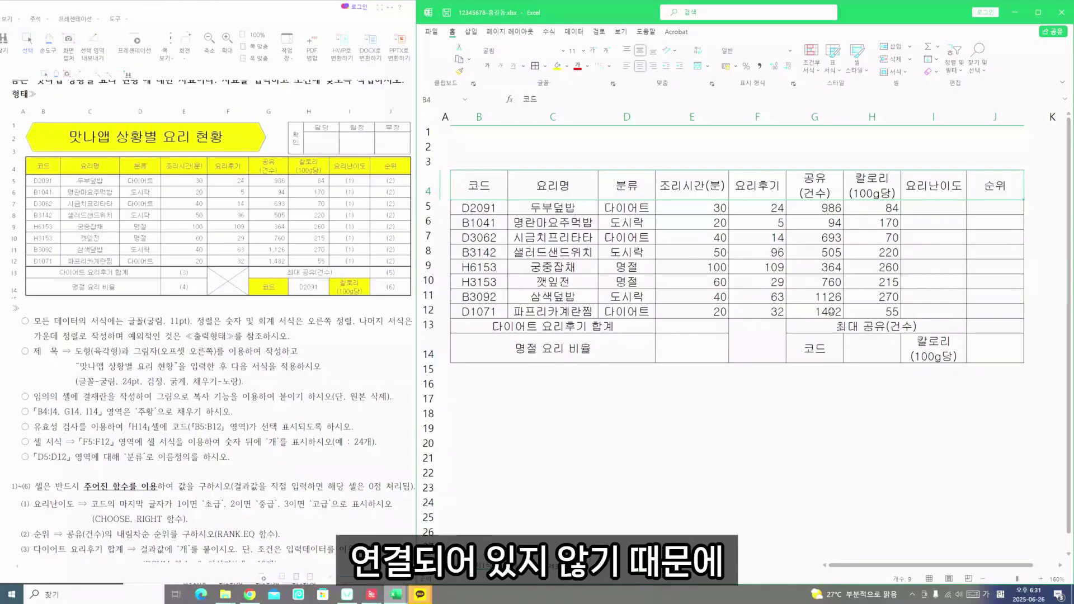
left_click(823, 354, "ctrl")
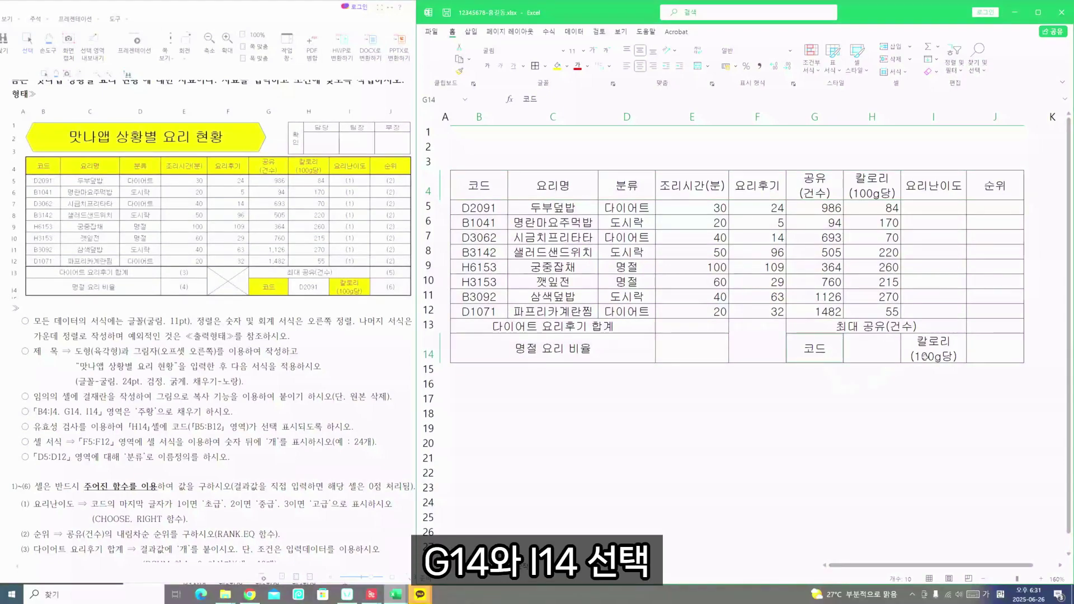
left_click(934, 358, "ctrl")
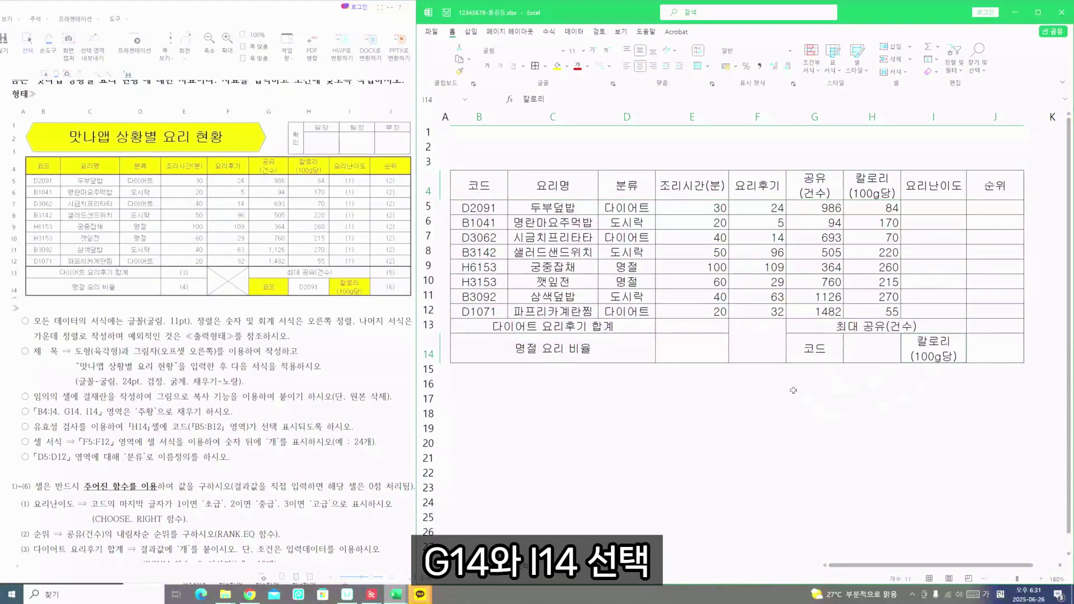
left_click(567, 67)
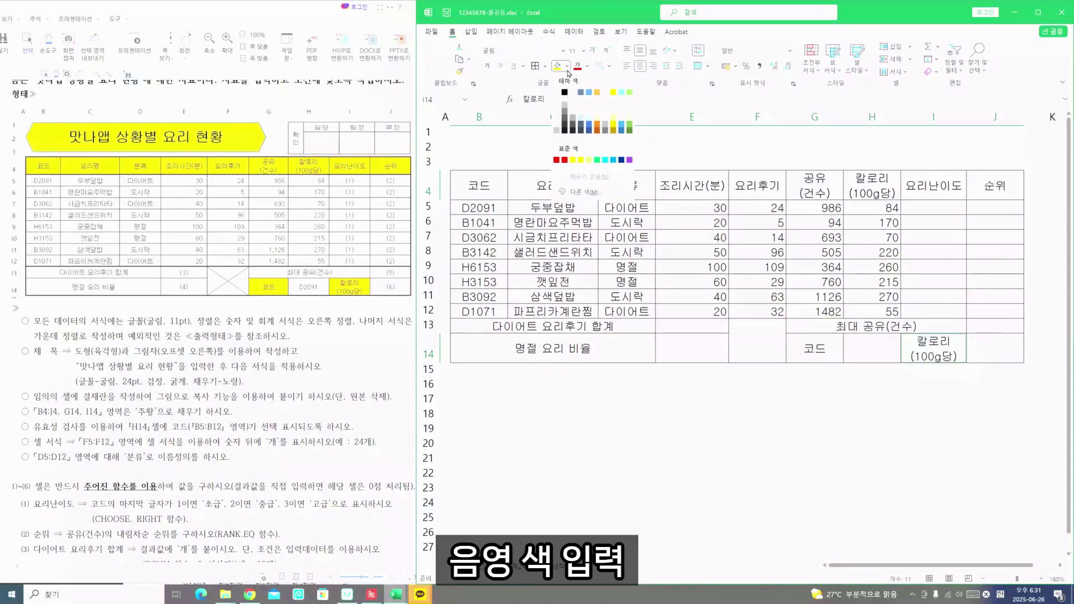
left_click(578, 159)
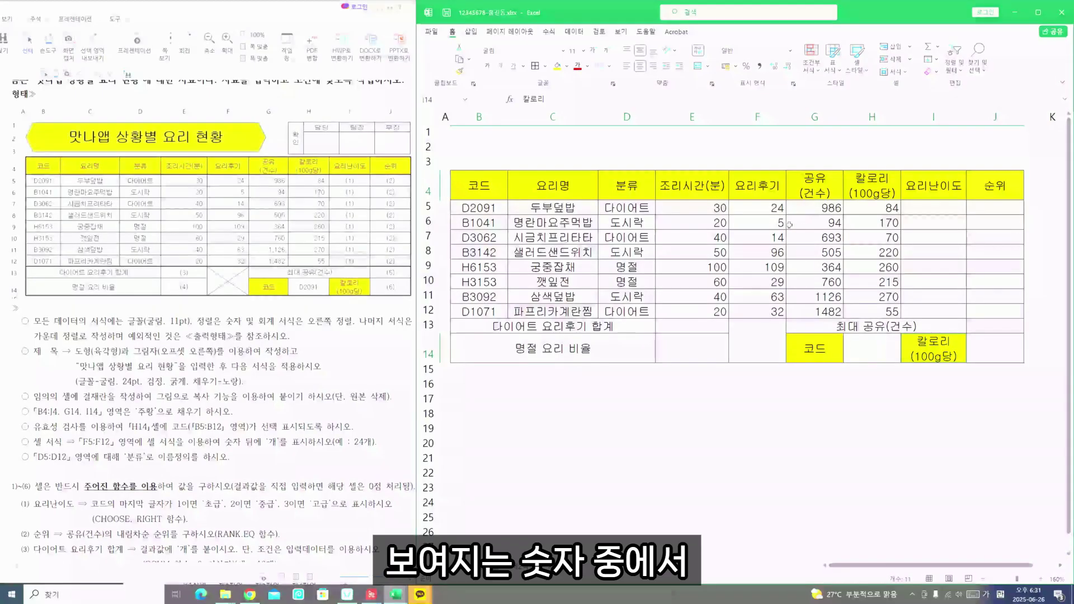
Step: Apply the custom number format 0"개" to the 요리후기 values in F5:F12
left_click_drag(763, 208, 761, 311)
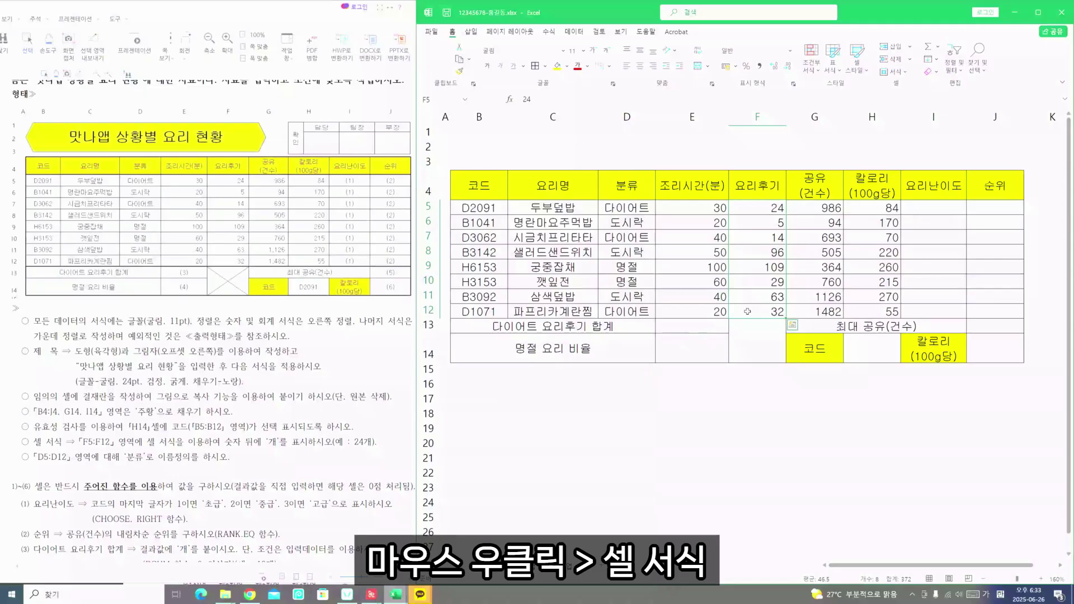
right_click(748, 311)
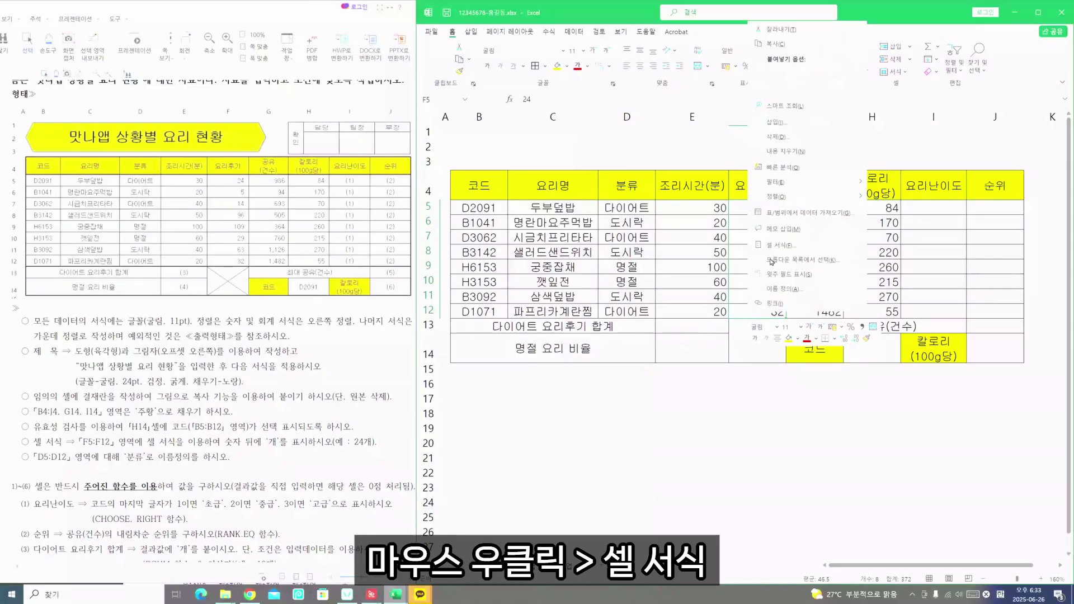
left_click(773, 247)
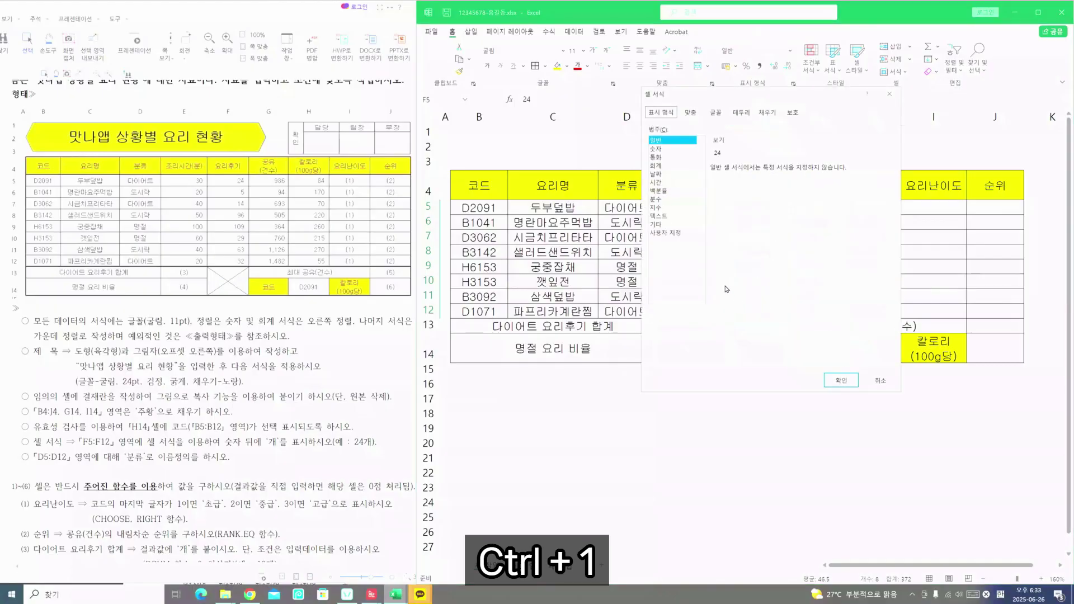
left_click(672, 234)
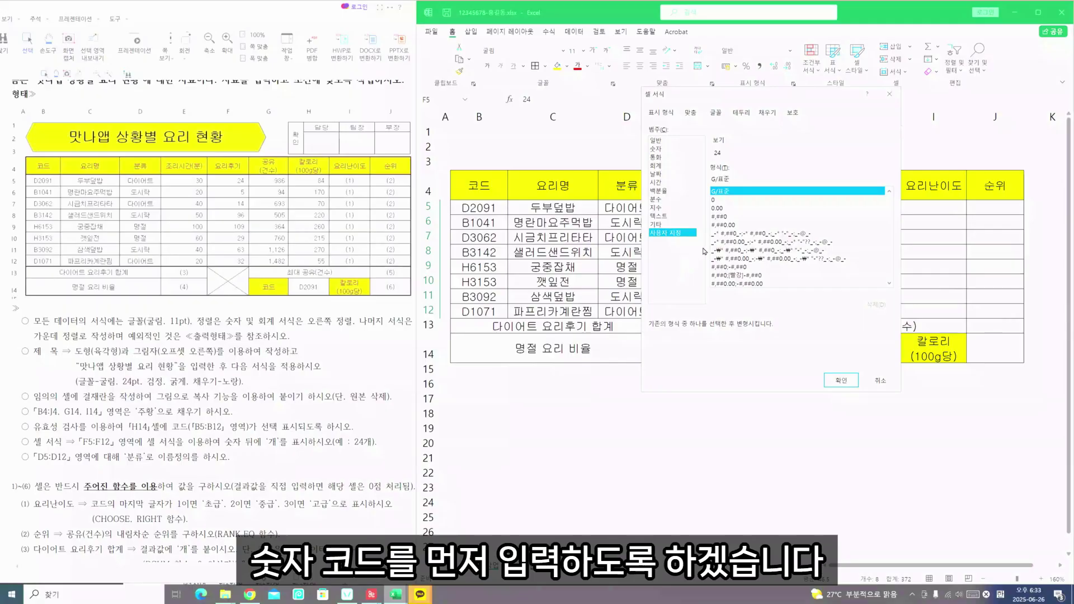
type("0\"개\"")
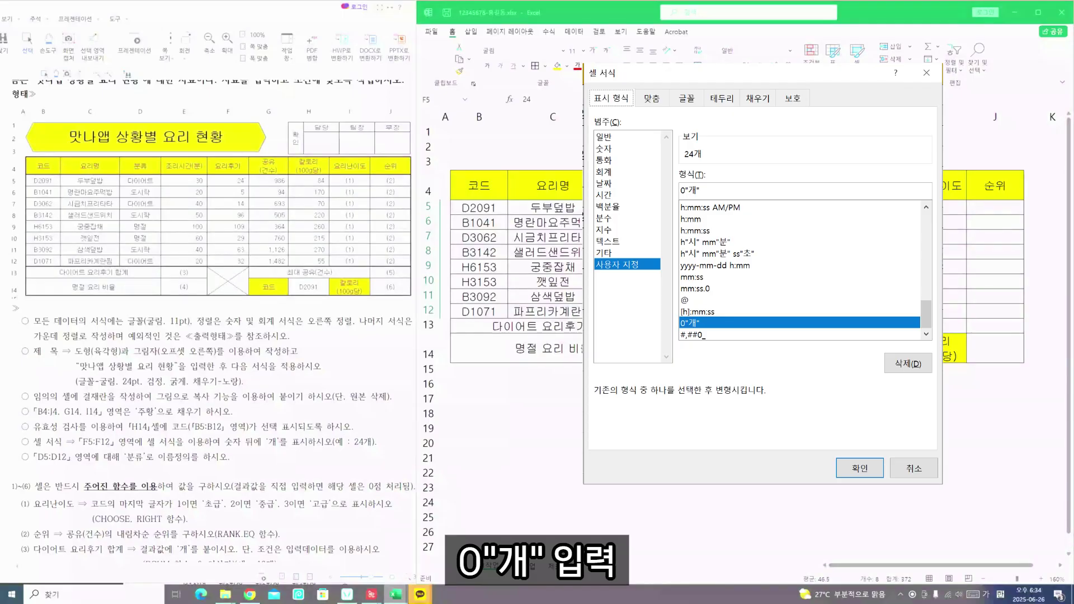
key("Return")
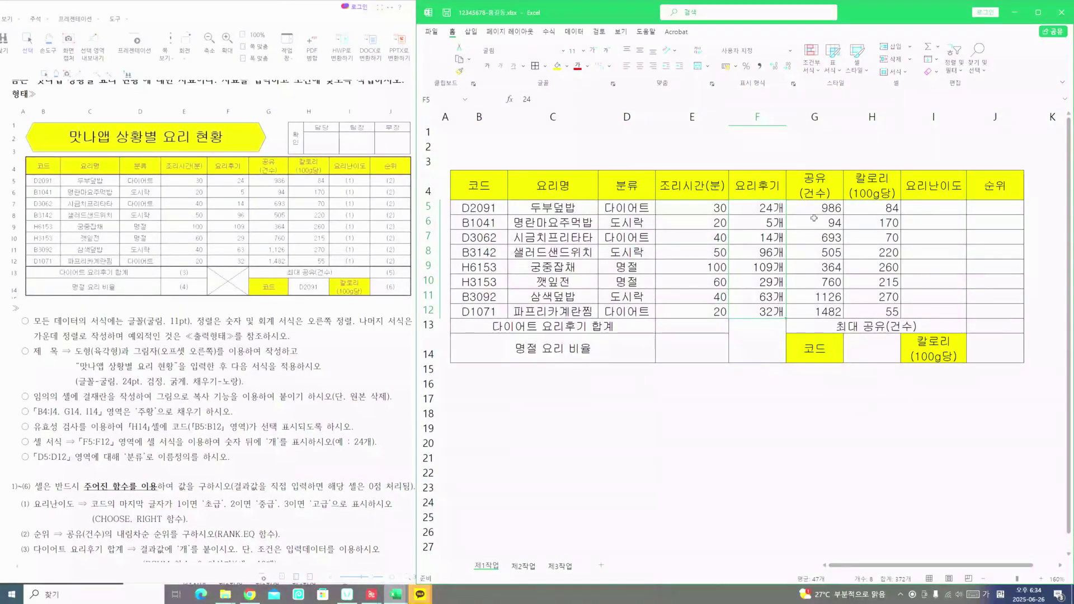
Step: Format the 공유(건수) values in G5:G12 as numbers with a thousands separator
left_click_drag(815, 207, 827, 311)
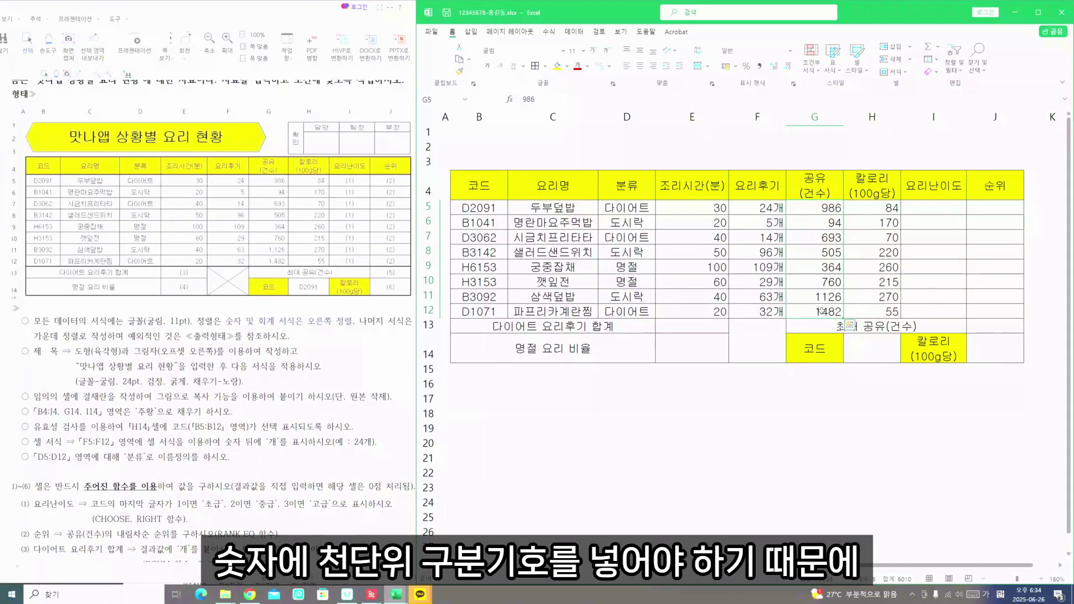
right_click(821, 312)
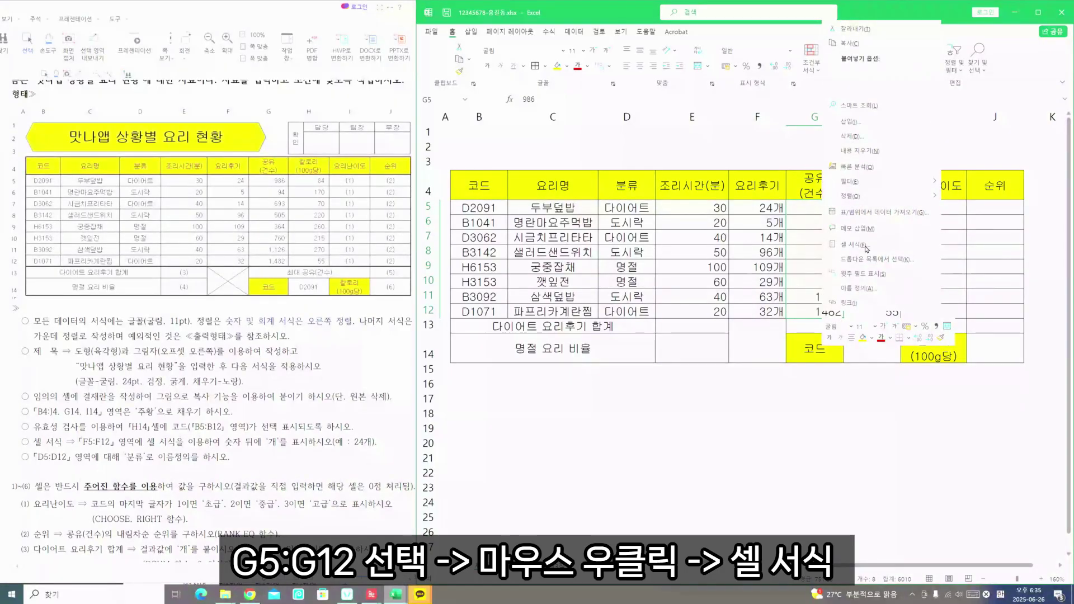
left_click(866, 247)
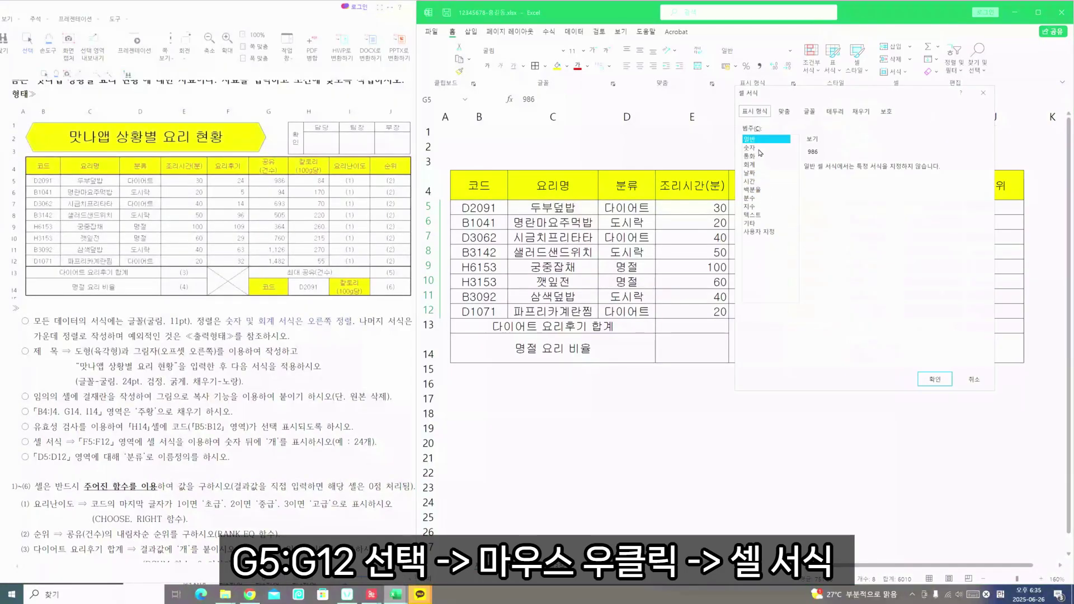
left_click(753, 147)
left_click(807, 184)
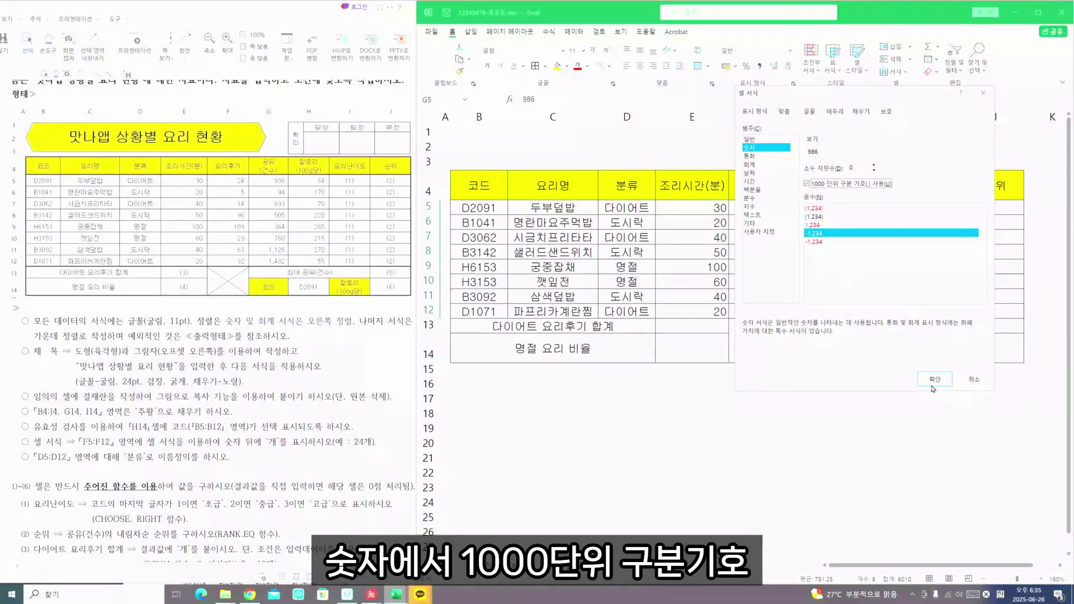
left_click(931, 380)
left_click(872, 284)
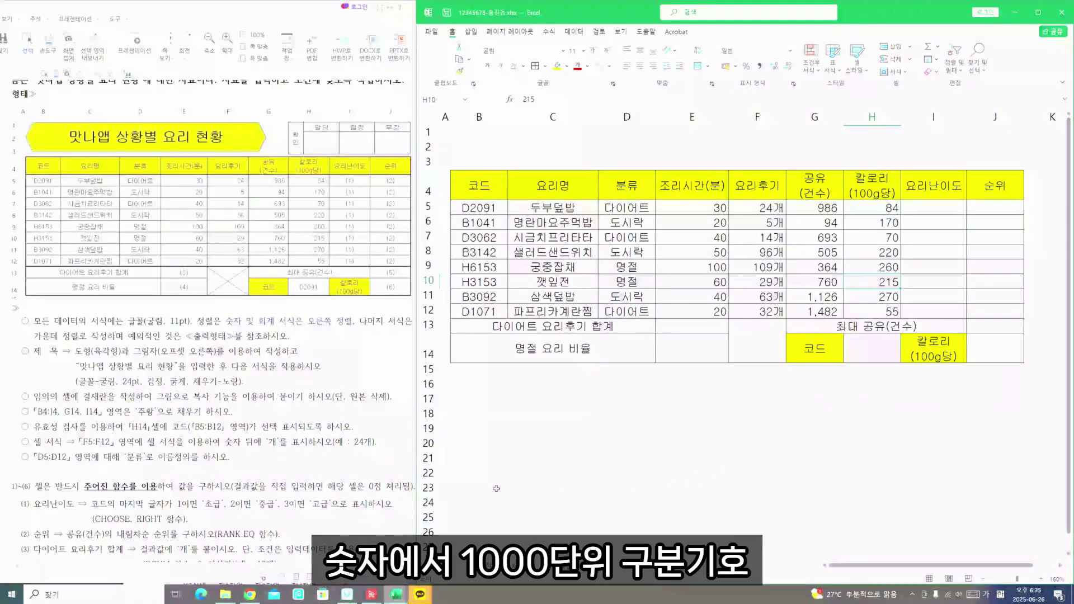
Step: Define the name 분류 for the range D5:D12
left_click(624, 208)
key("alt+m")
left_click_drag(621, 216, 626, 309)
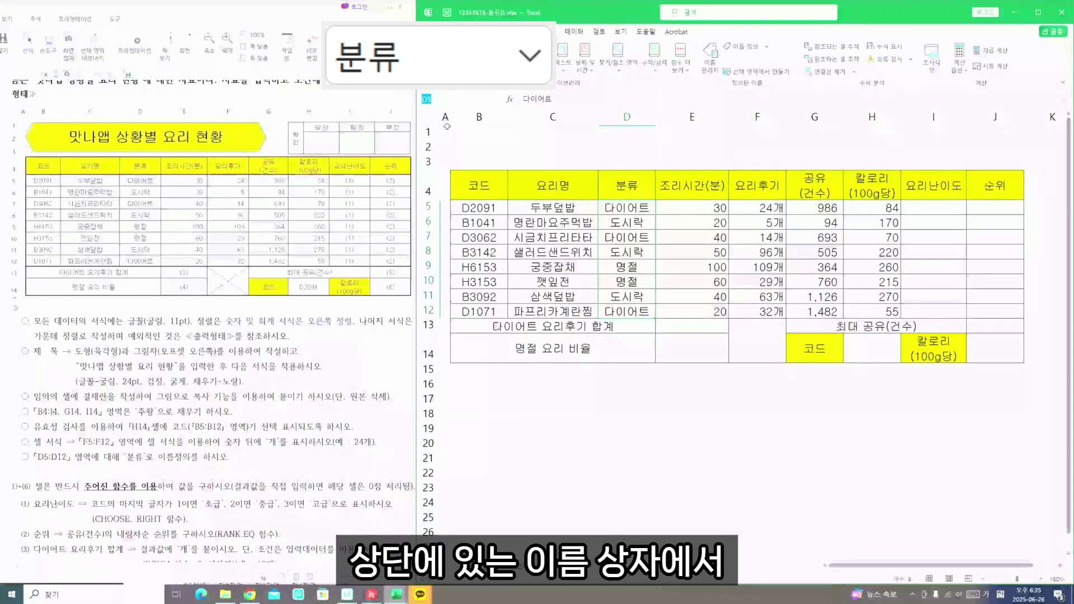
type("부")
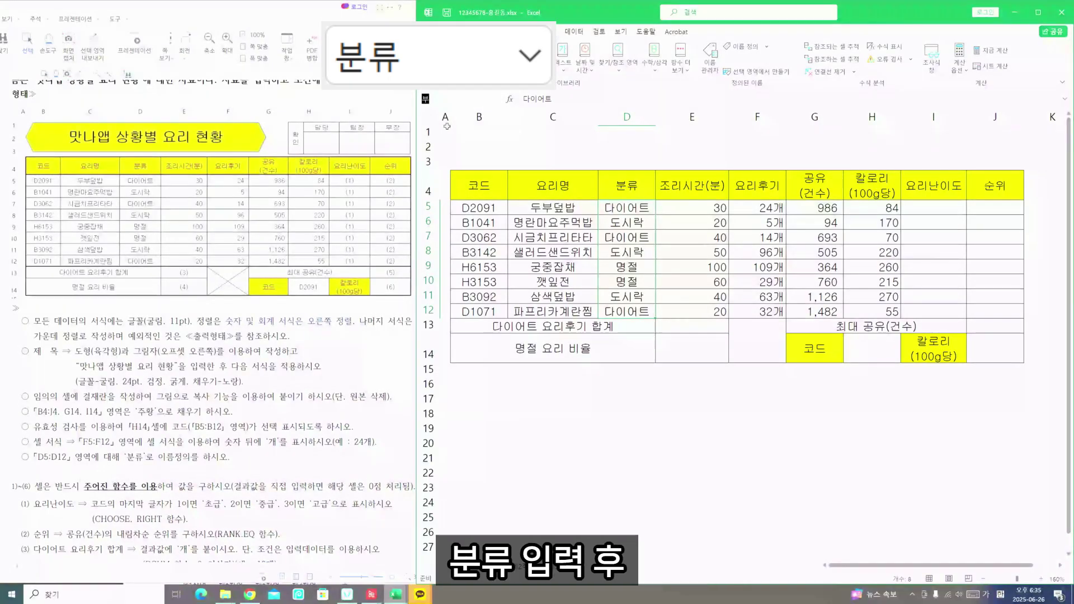
type("류")
key("Return")
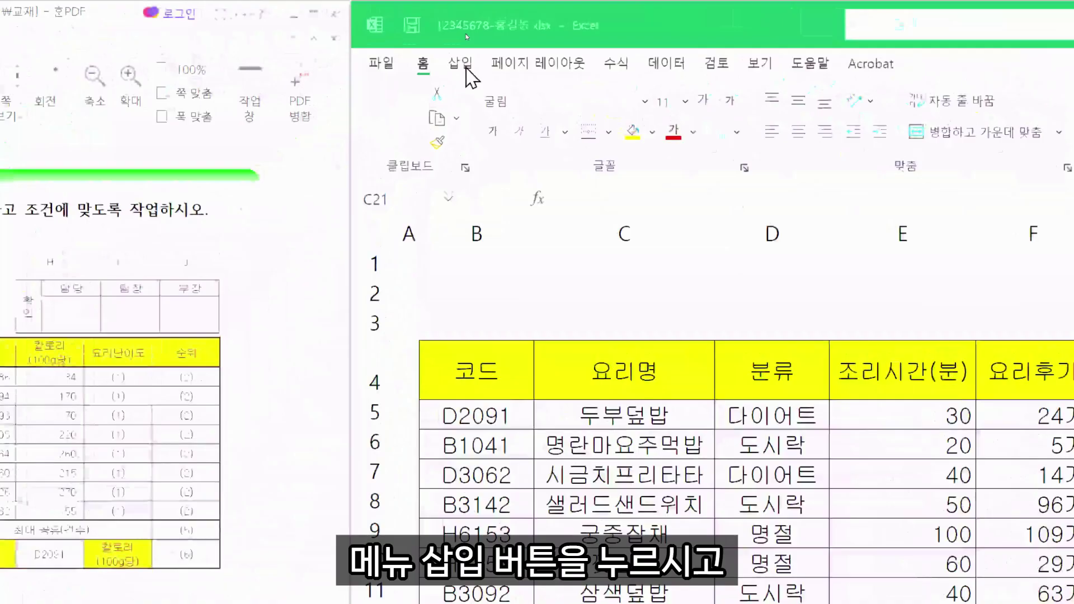
Step: Draw a hexagon about 10.3 cm wide and 1.2 cm high over B1:F3 and enter the title 맛나앱 상황별 요리 현황 in it
left_click(461, 66)
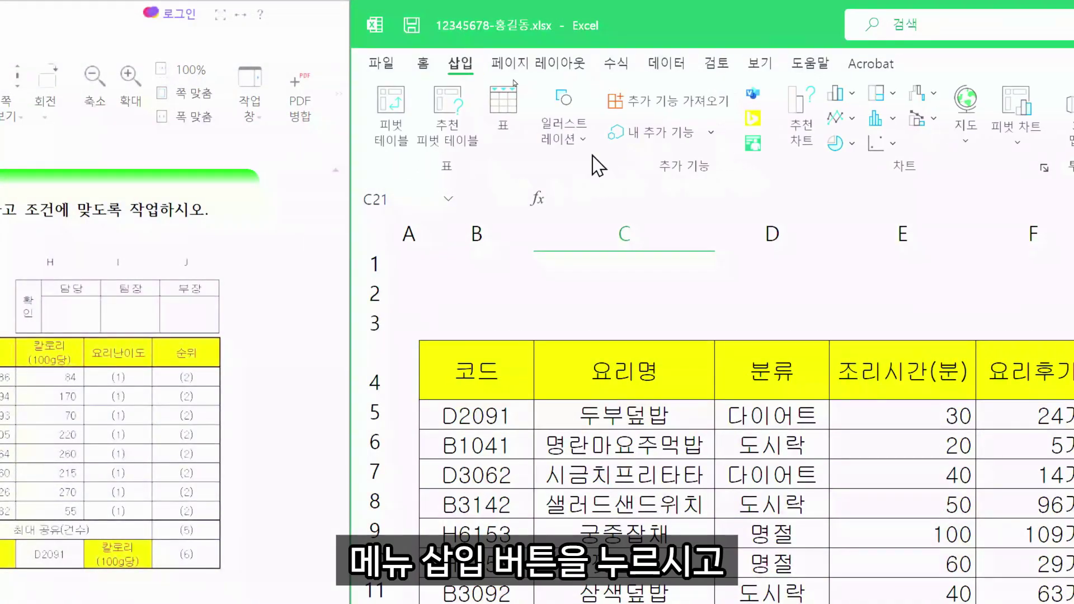
left_click(575, 149)
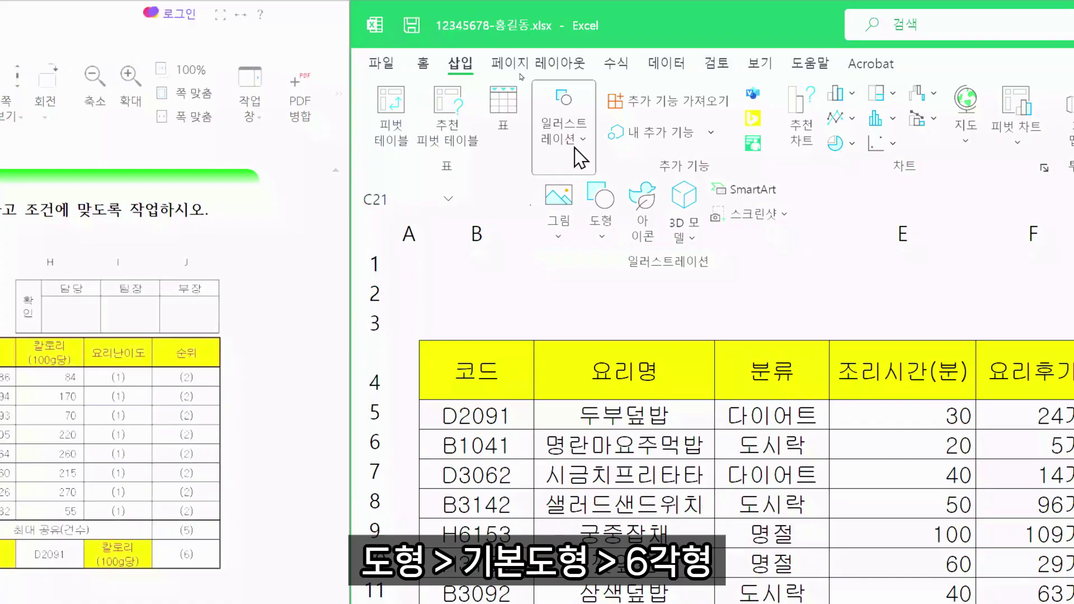
left_click(604, 226)
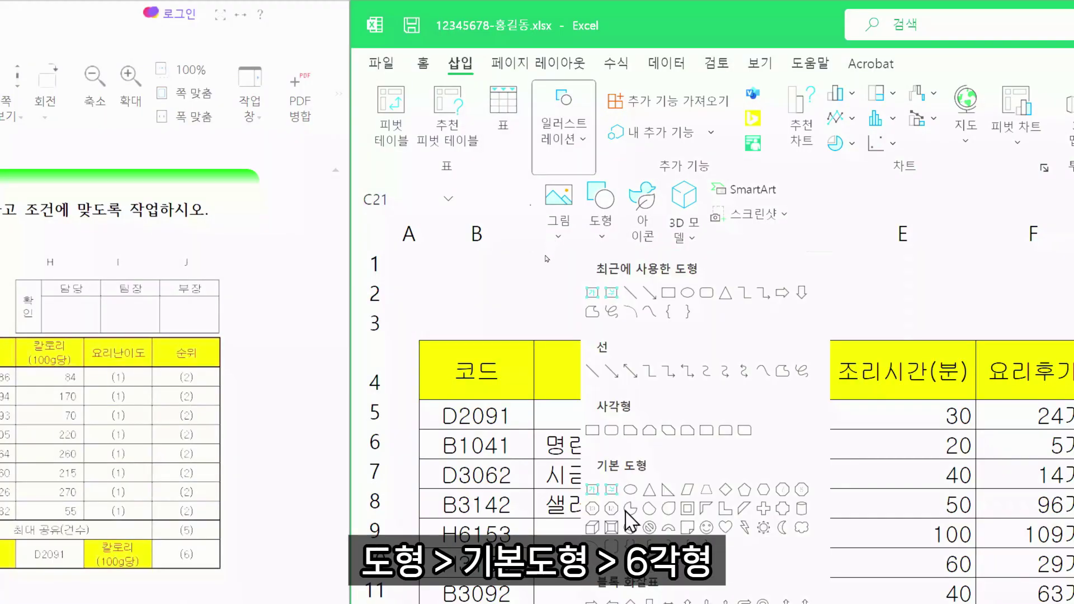
left_click(762, 493)
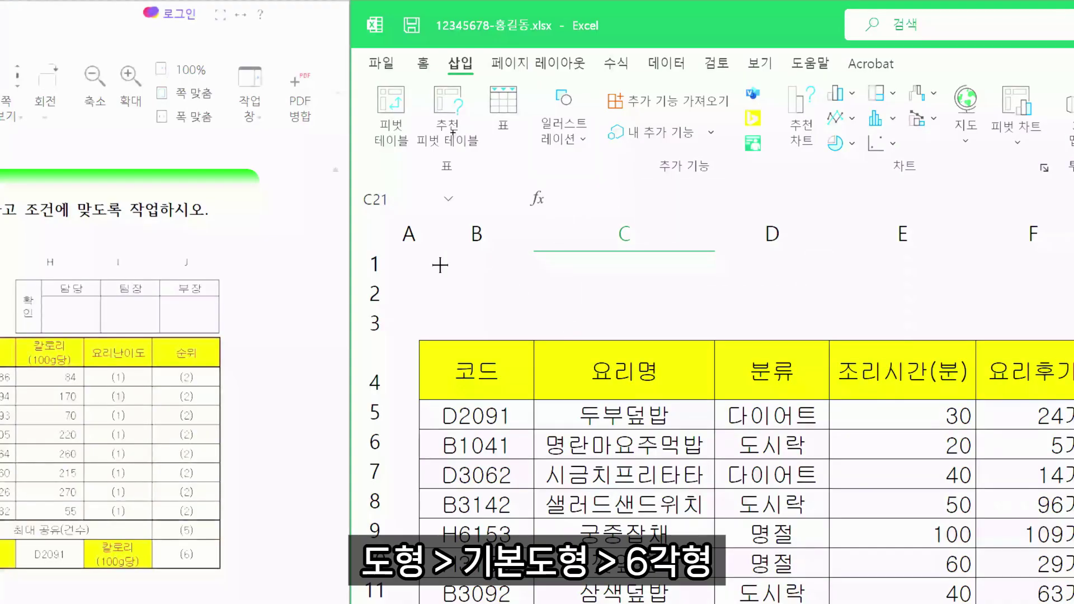
left_click_drag(440, 266, 1049, 335)
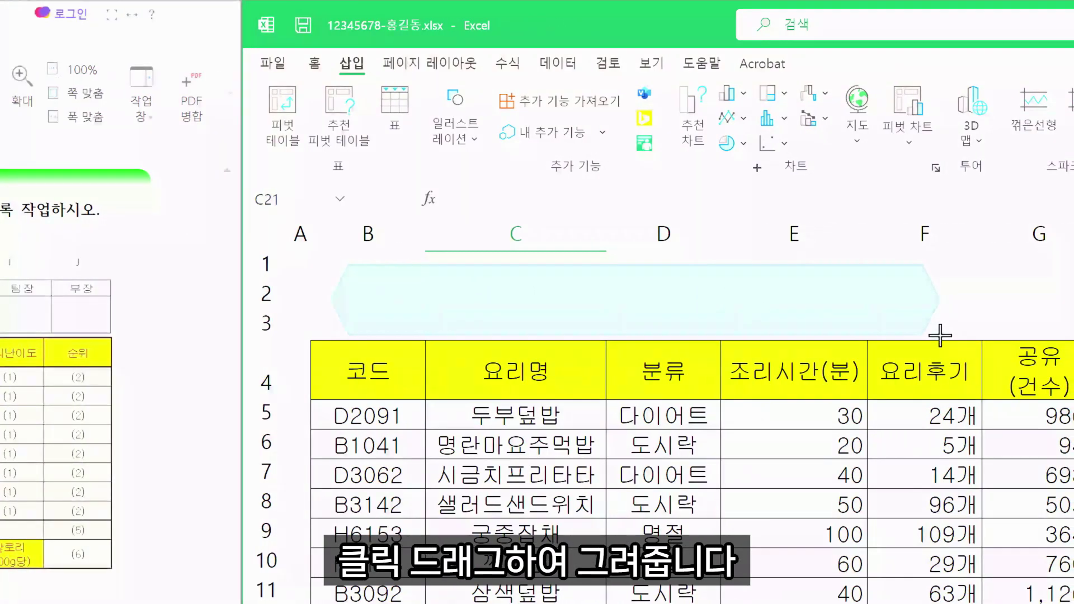
left_click_drag(940, 334, 938, 334)
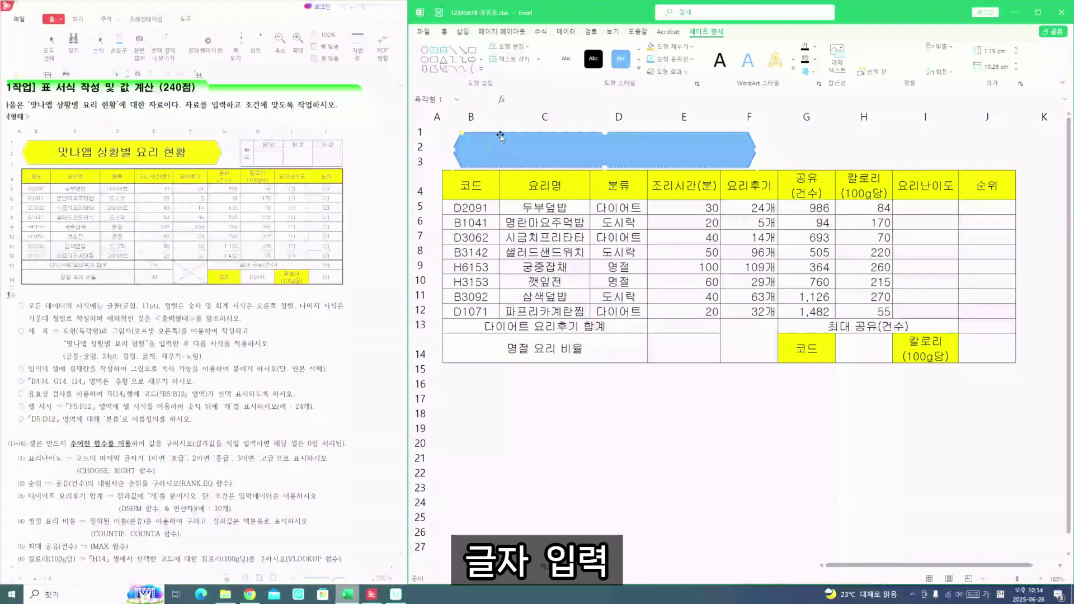
type("맛나앱 상")
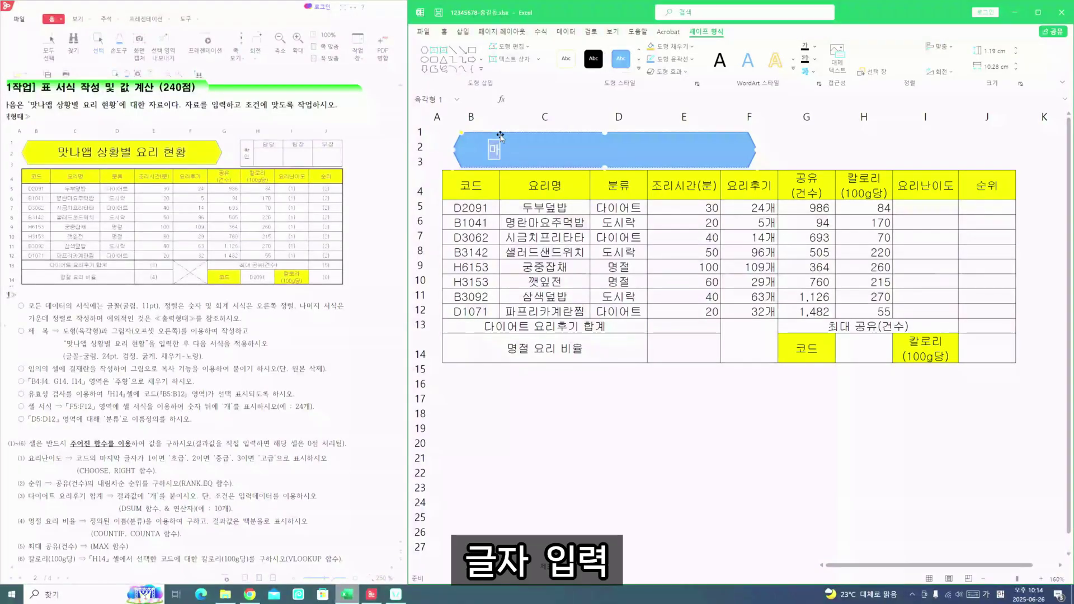
type("황별 요리 현황")
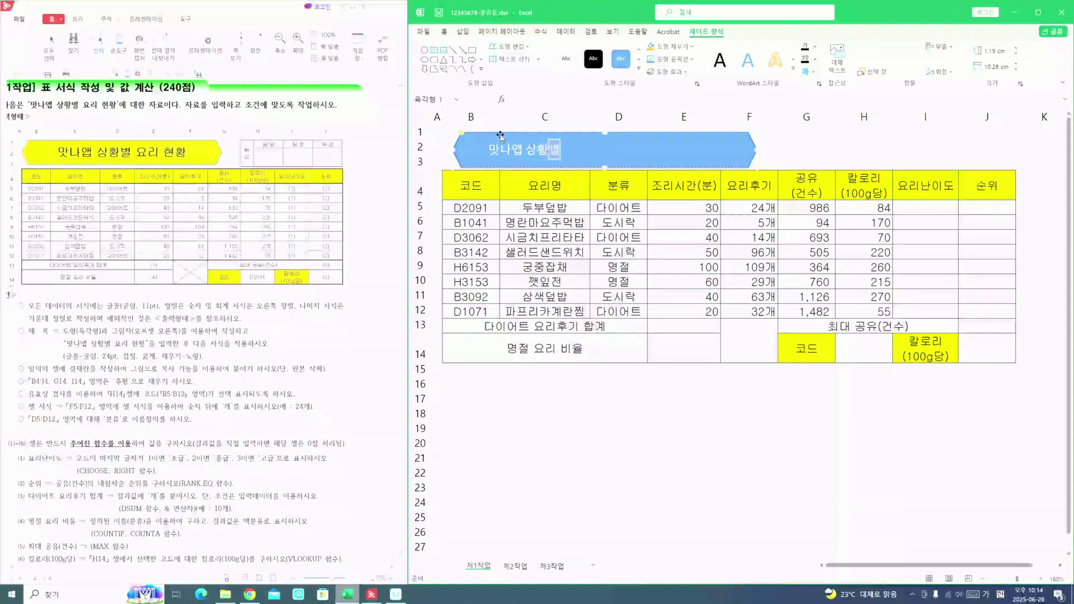
Step: Set the hexagon title's font to 굴림 and its size to 24 pt
left_click(661, 155)
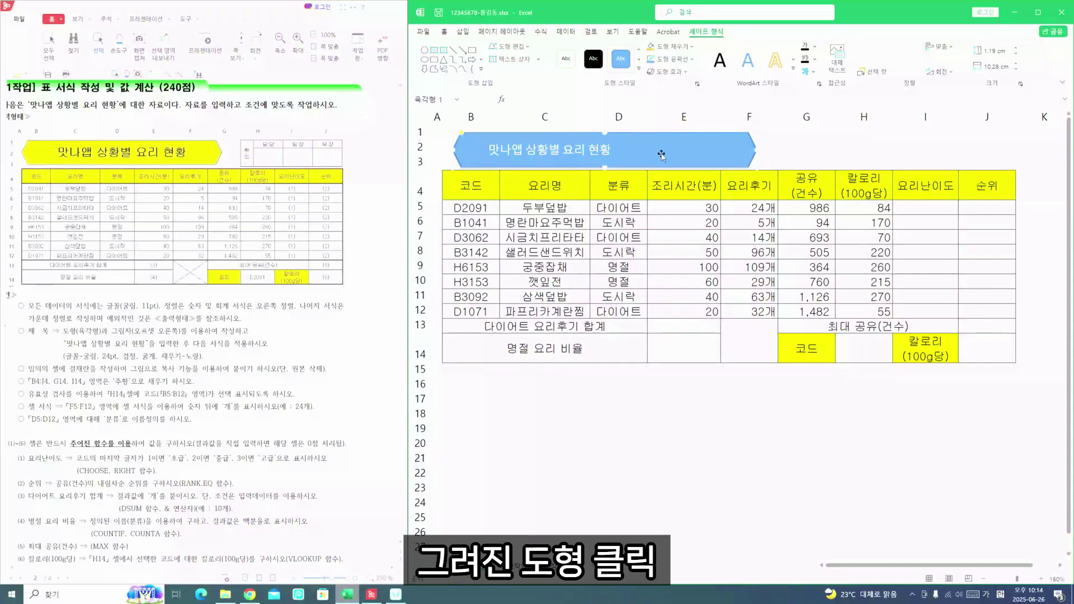
left_click(445, 32)
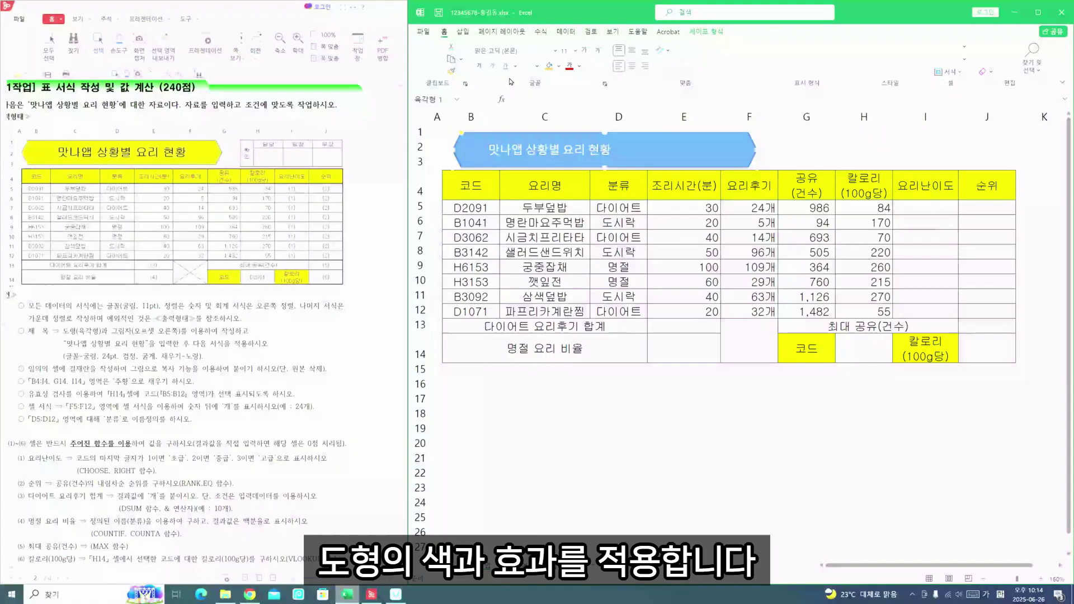
left_click(557, 51)
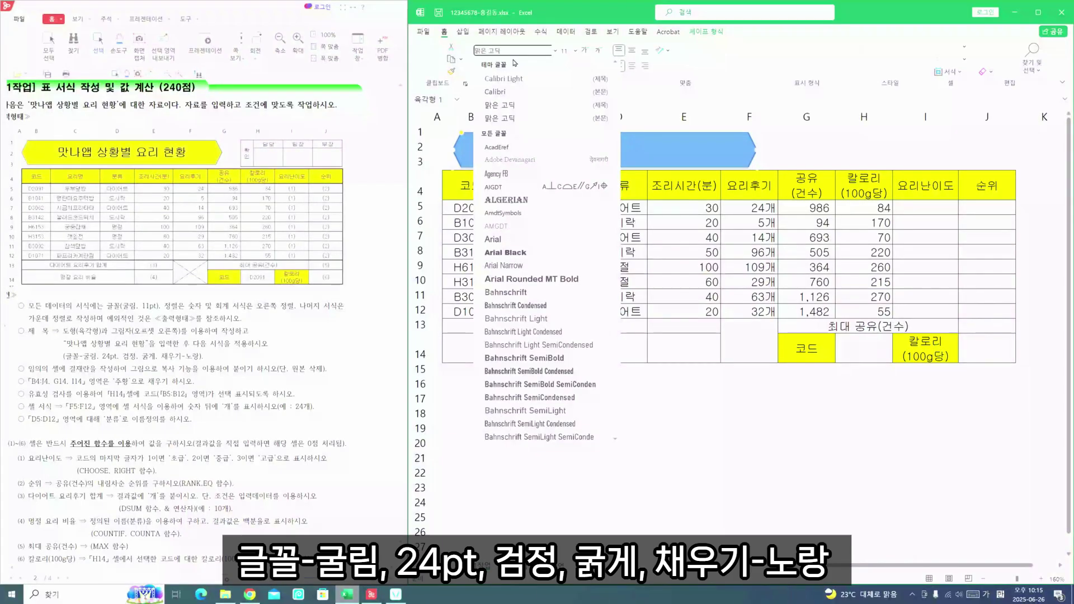
type("굴림")
key("Return")
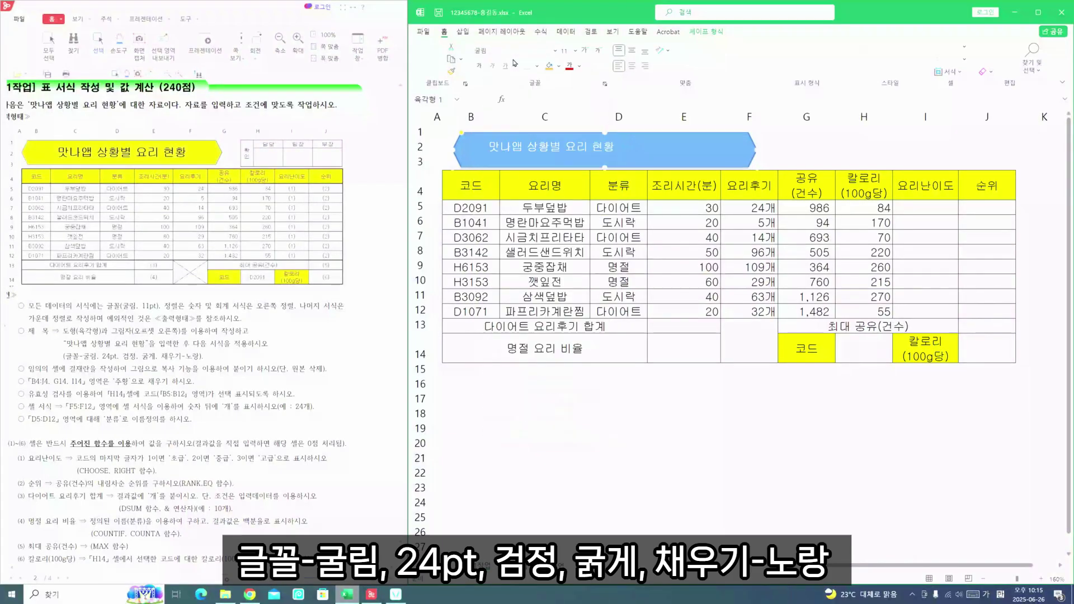
left_click(579, 52)
left_click(574, 185)
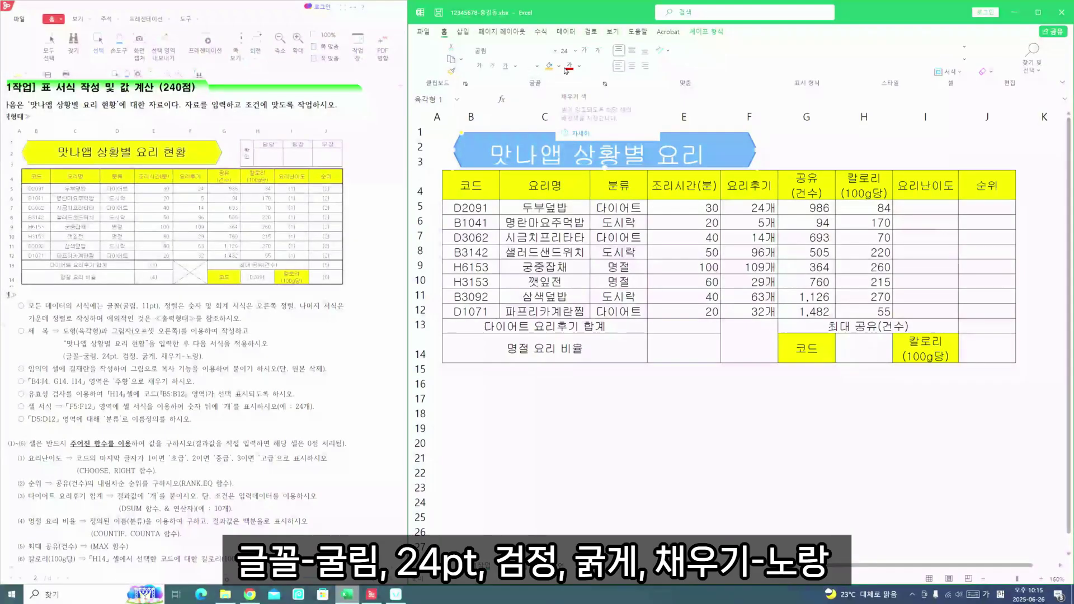
Step: Fill the title hexagon with yellow and make its text black
left_click(559, 67)
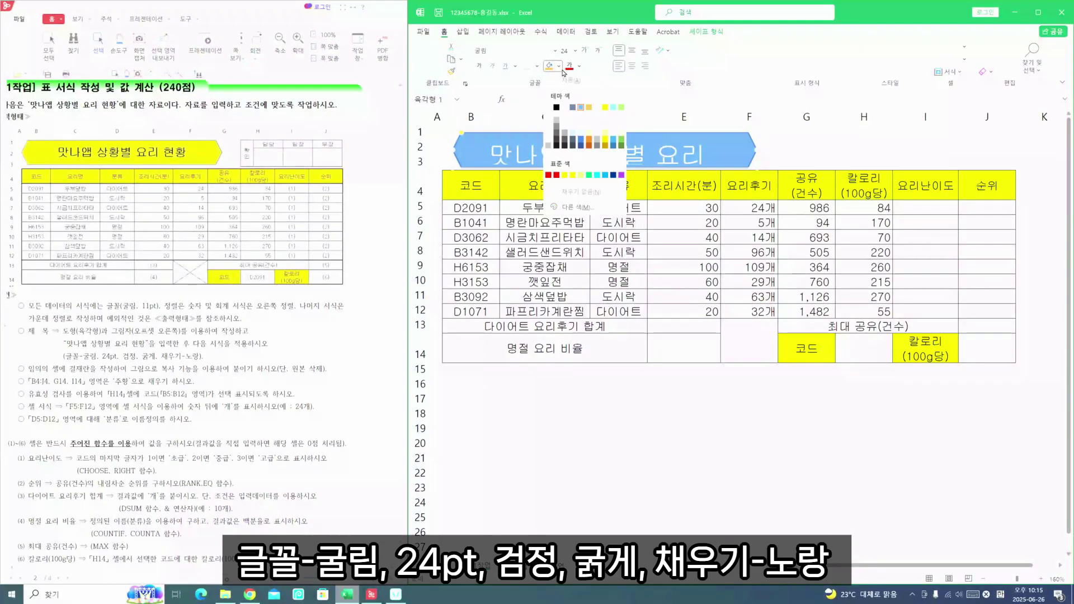
left_click(574, 174)
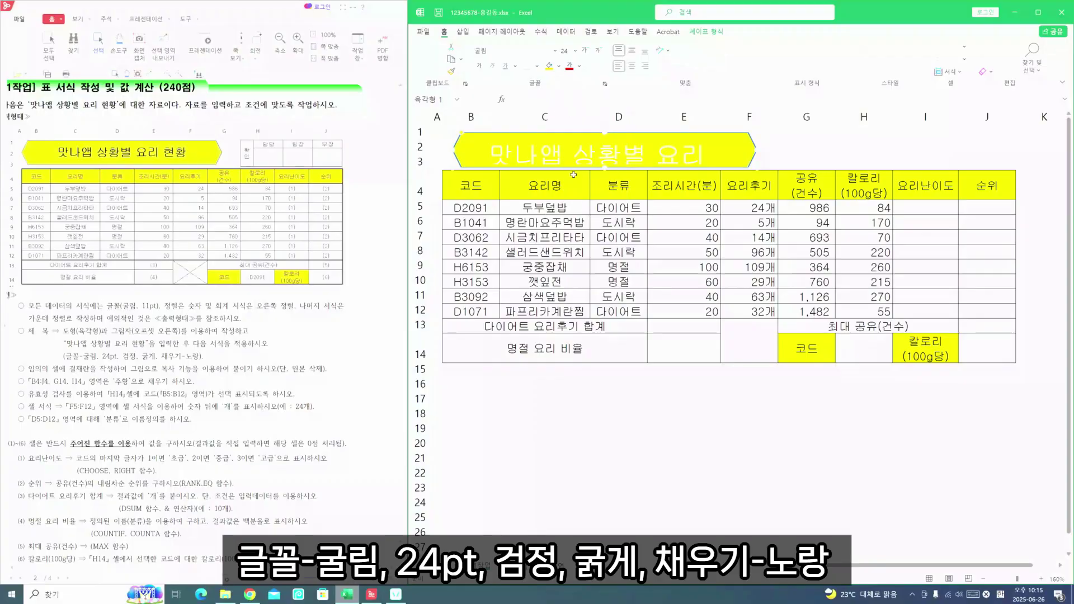
left_click(579, 66)
left_click(577, 108)
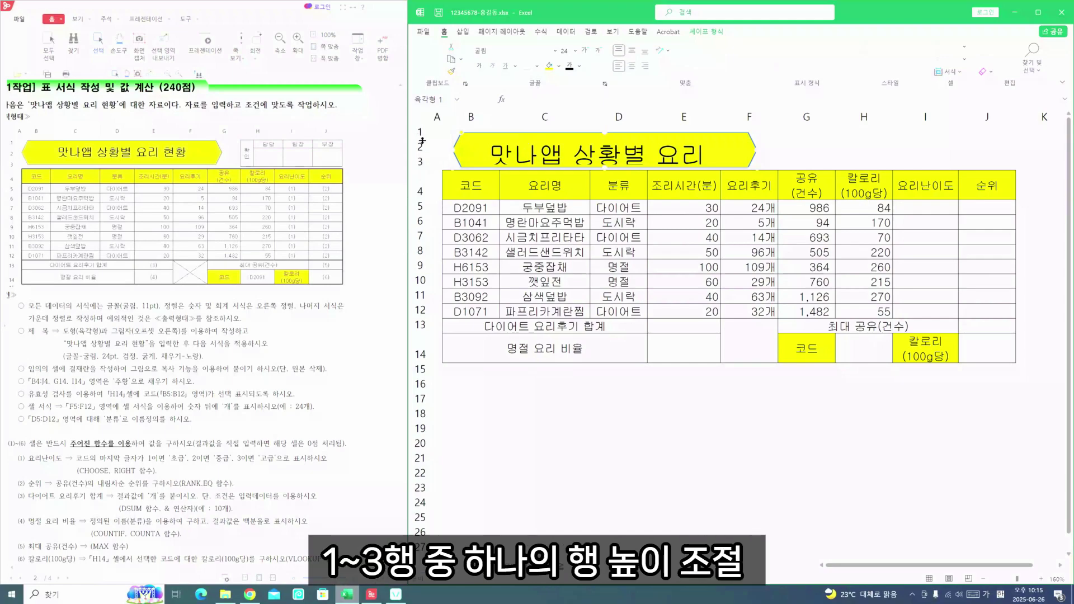
Step: Make row 3 taller and enlarge the title hexagon to about 11.6 cm wide and 1.6 cm high
left_click_drag(422, 171, 422, 182)
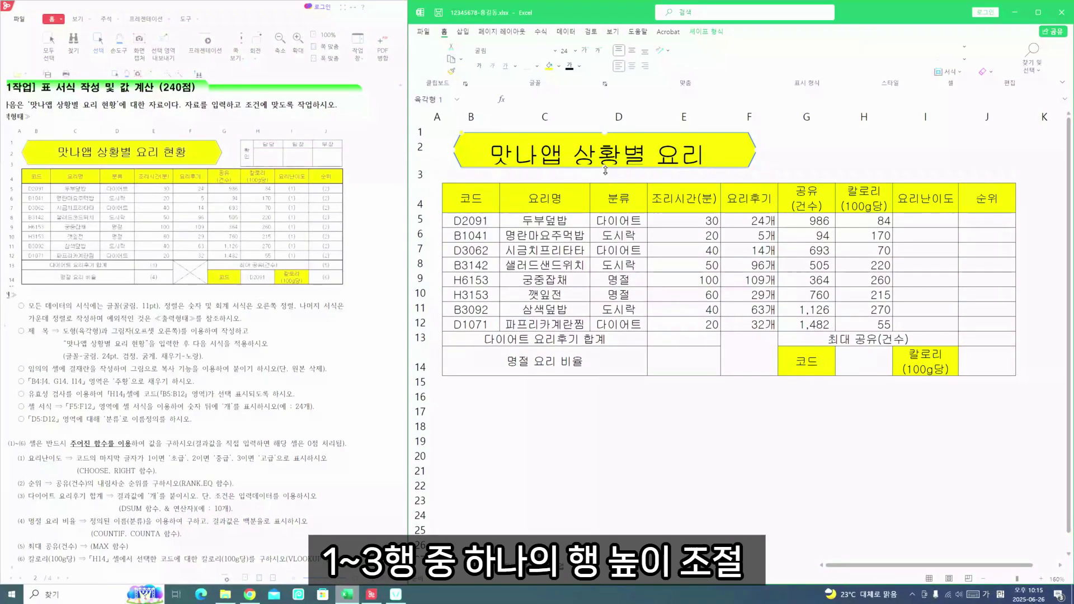
left_click_drag(605, 171, 606, 180)
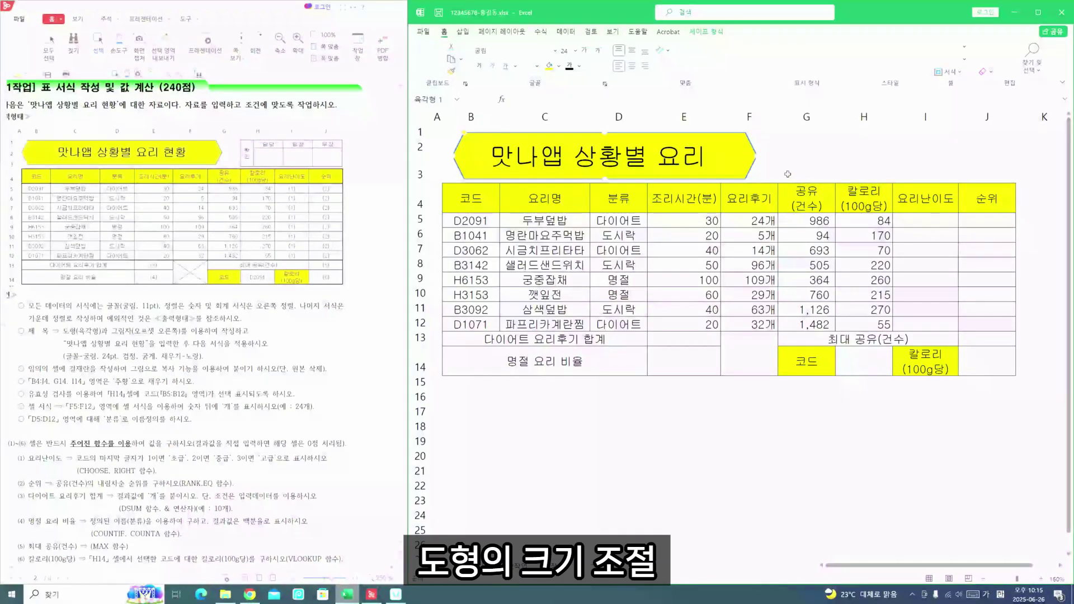
left_click_drag(765, 157, 794, 159)
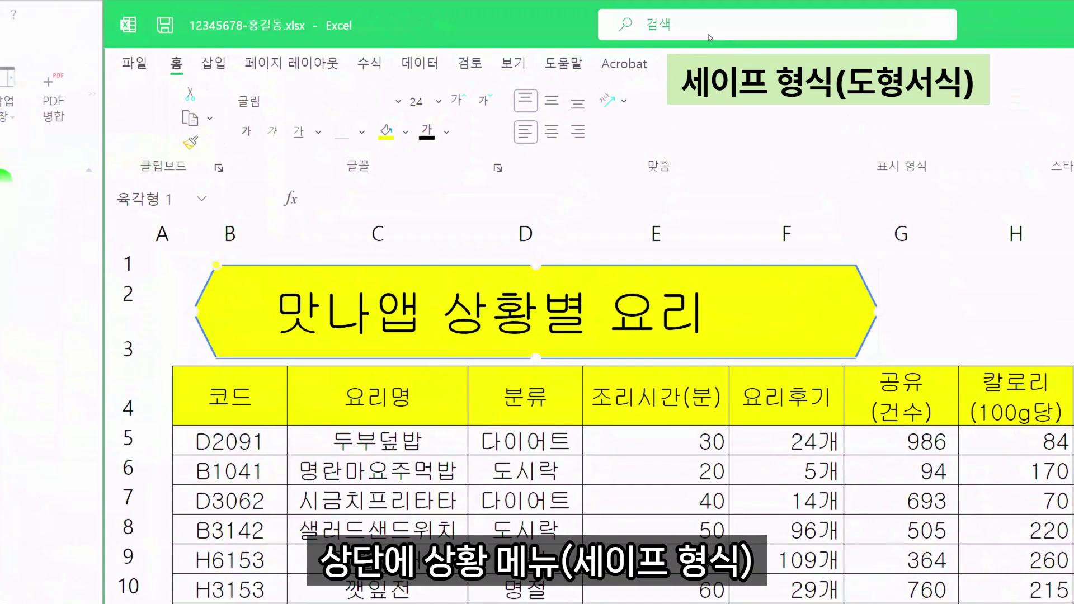
Step: Apply the outer 오프셋: 오른쪽 (offset right) shadow effect to the title hexagon and deselect it
left_click(706, 65)
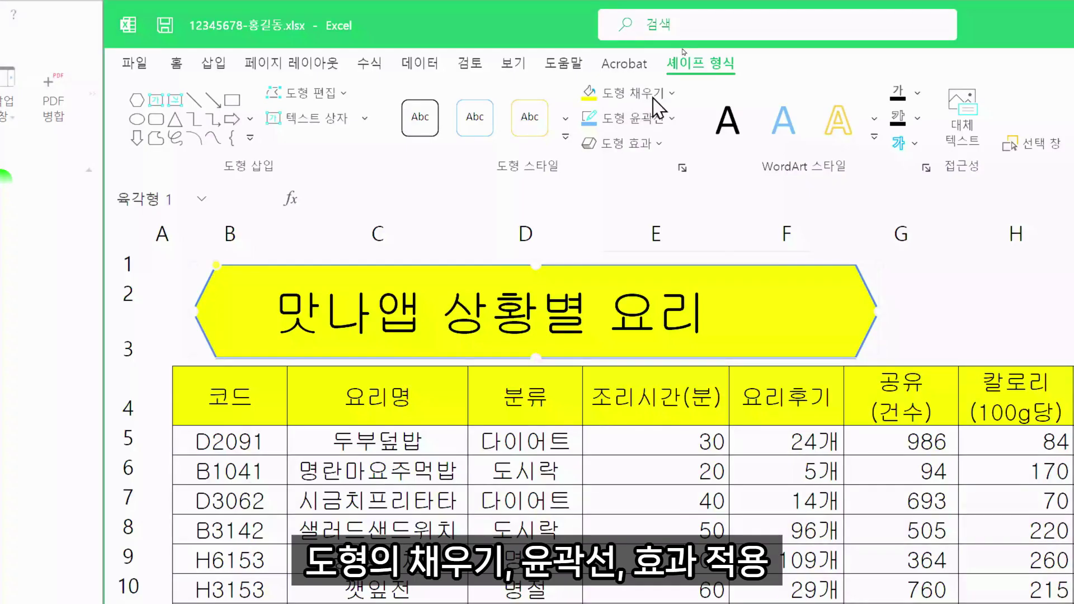
left_click(655, 146)
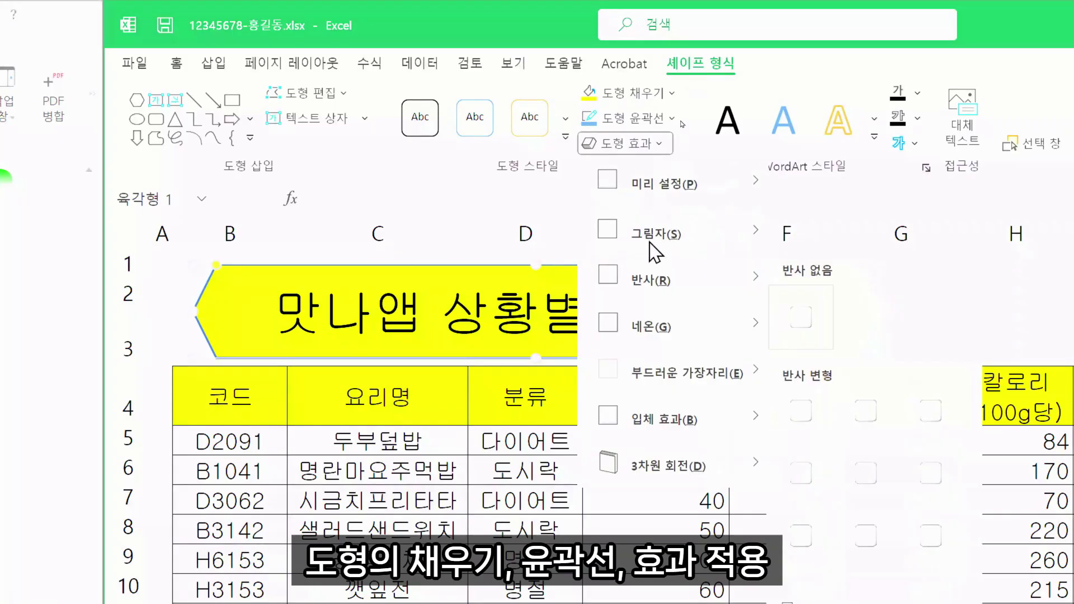
mouse_move(658, 246)
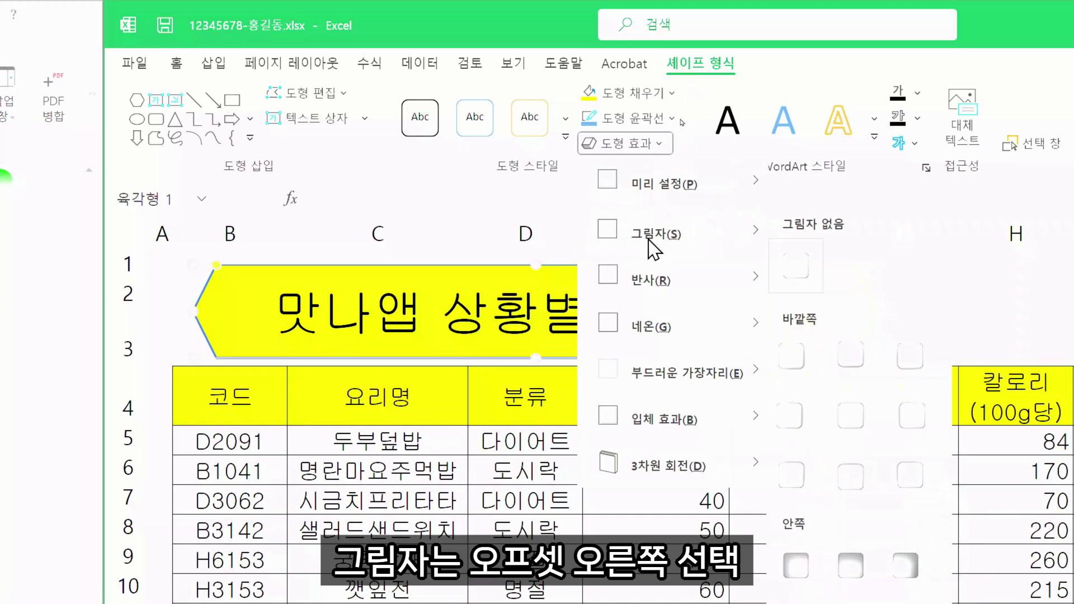
left_click(802, 431)
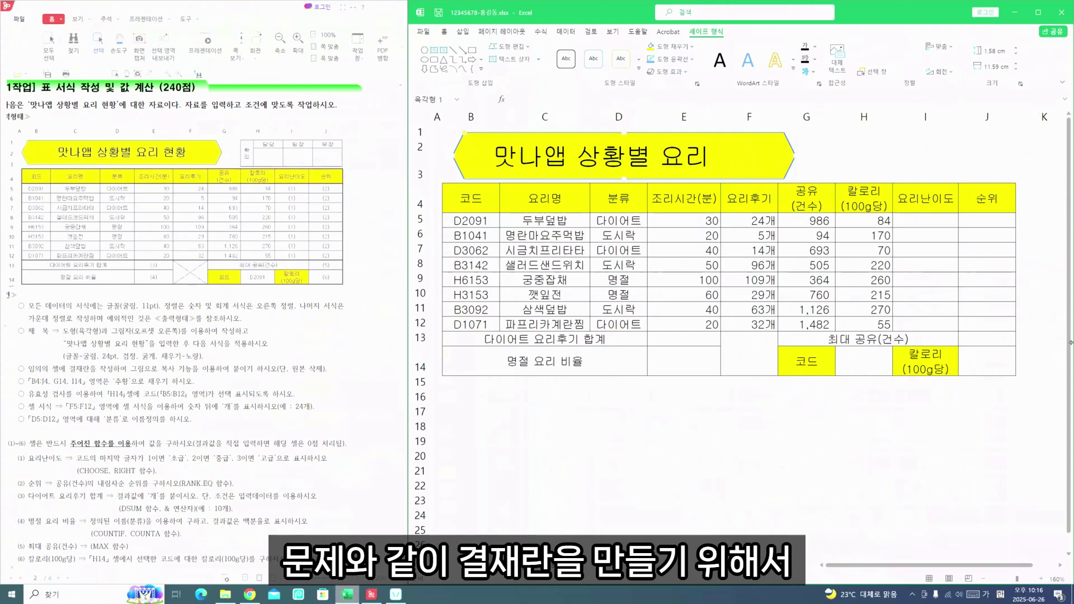
left_click(1002, 428)
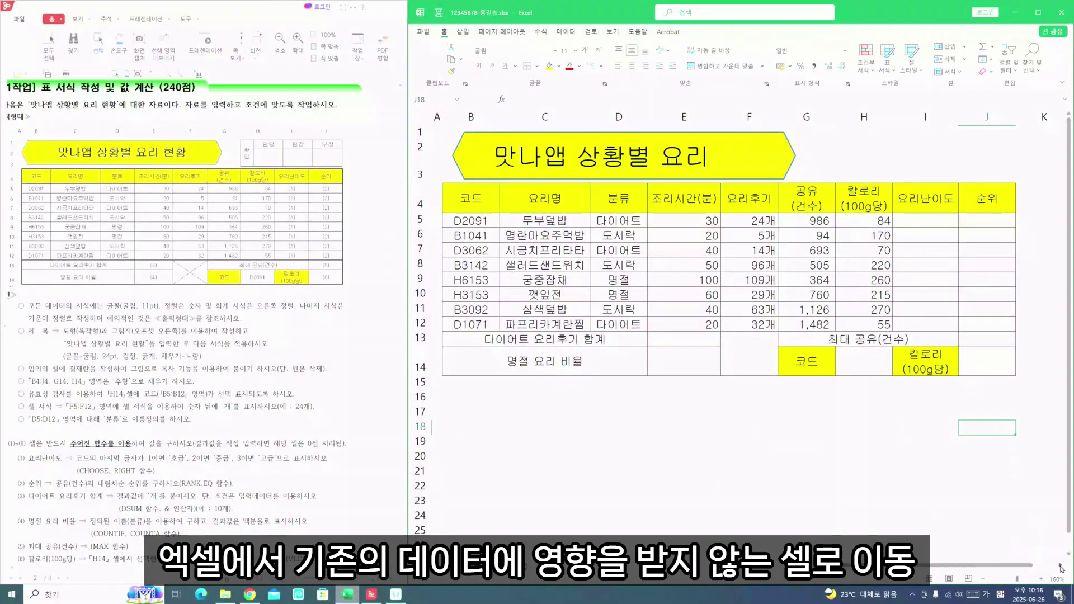
Step: Enter the approval box labels 확인, 담당, 팀장 and 부장 in the empty cells L16:O16
scroll(1060, 569, "right", 6)
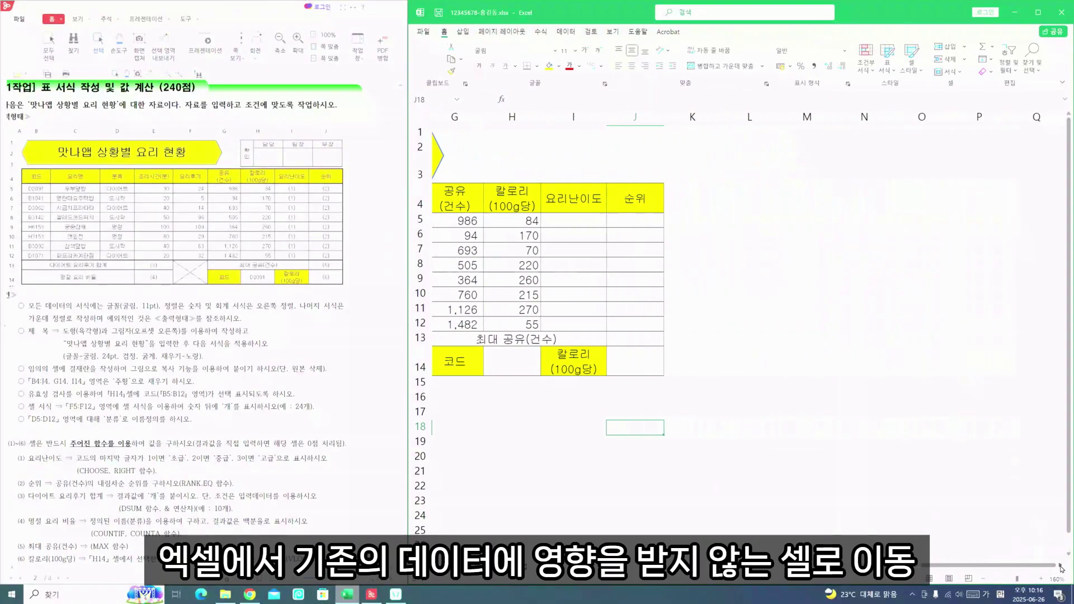
scroll(1060, 569, "right", 2)
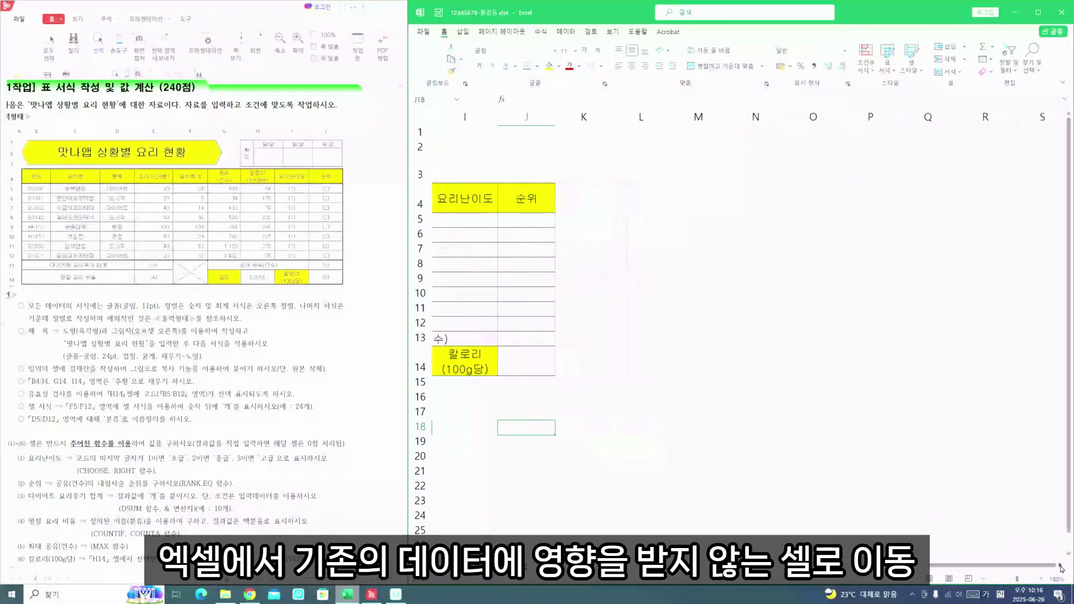
left_click(649, 402)
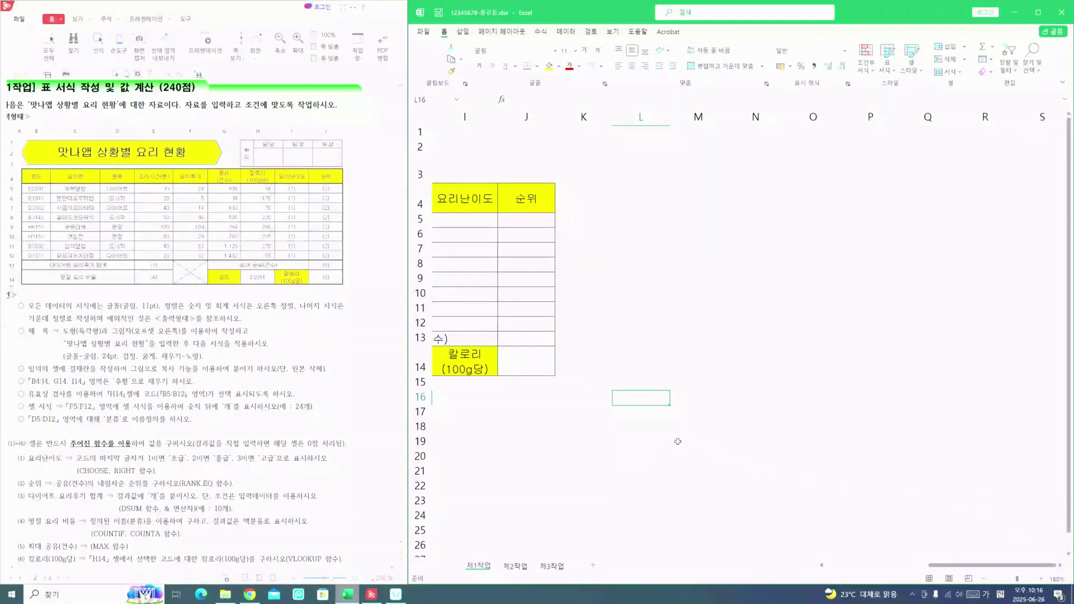
type("확인")
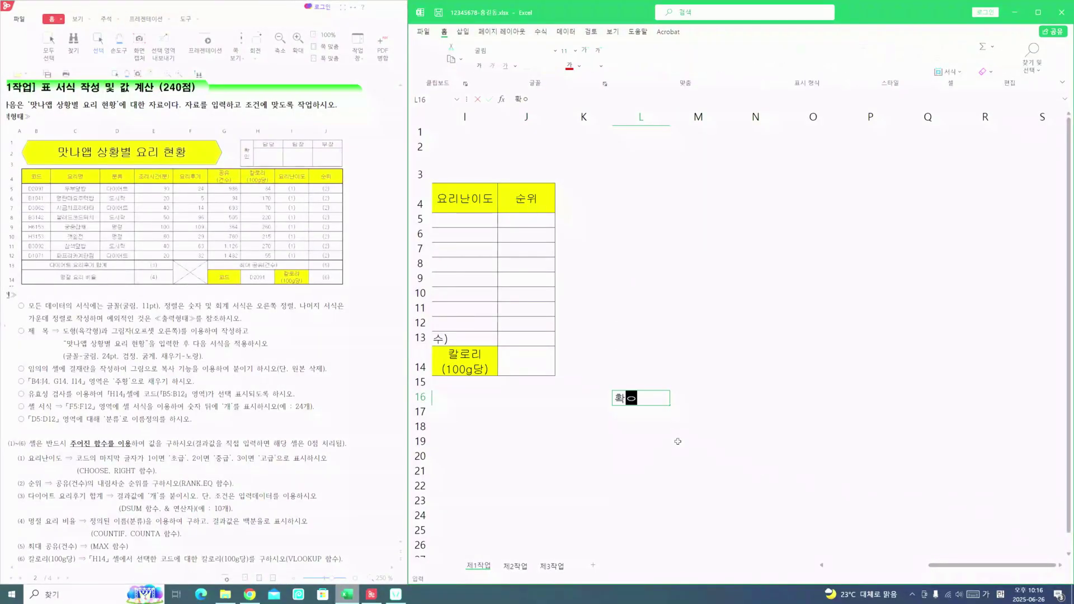
key("Tab")
type("담당")
key("Tab")
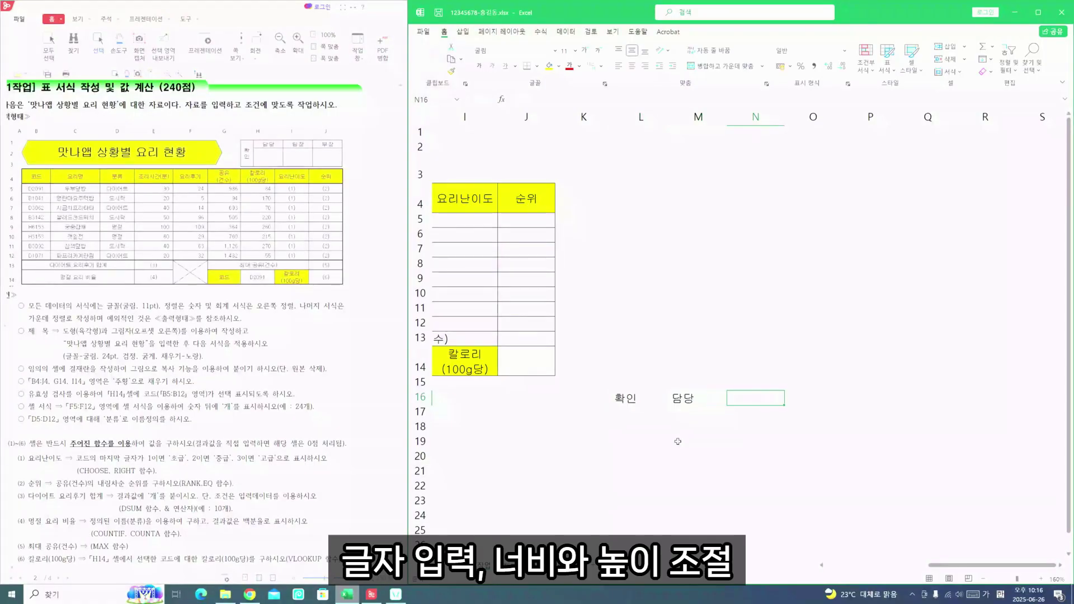
type("팀장")
key("Tab")
type("부장")
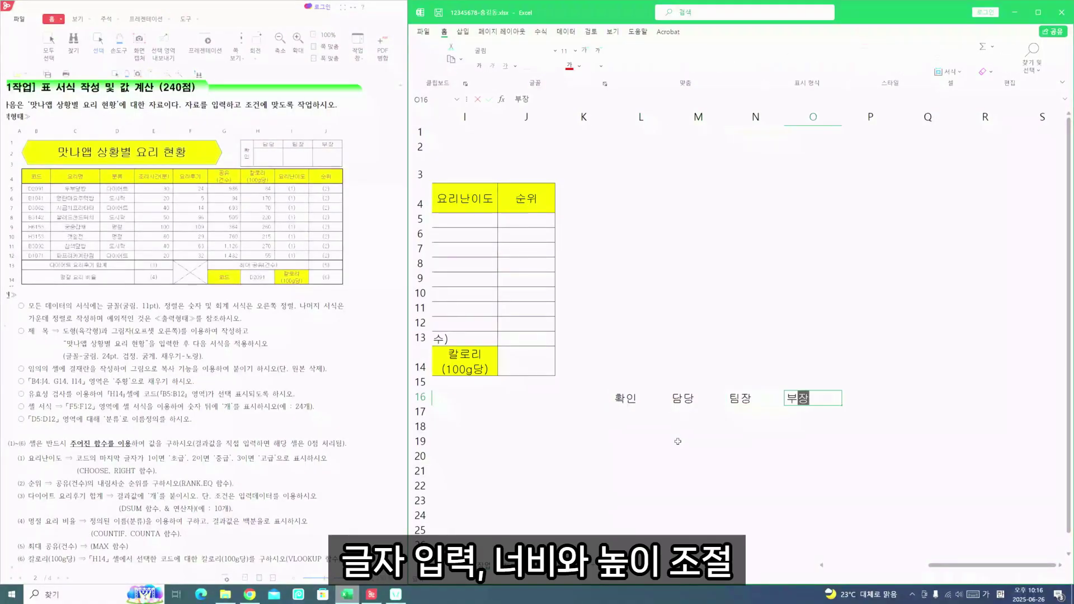
Step: Narrow column L to about half its width and make row 17 taller for the approval box
left_click(643, 442)
left_click_drag(670, 121, 642, 120)
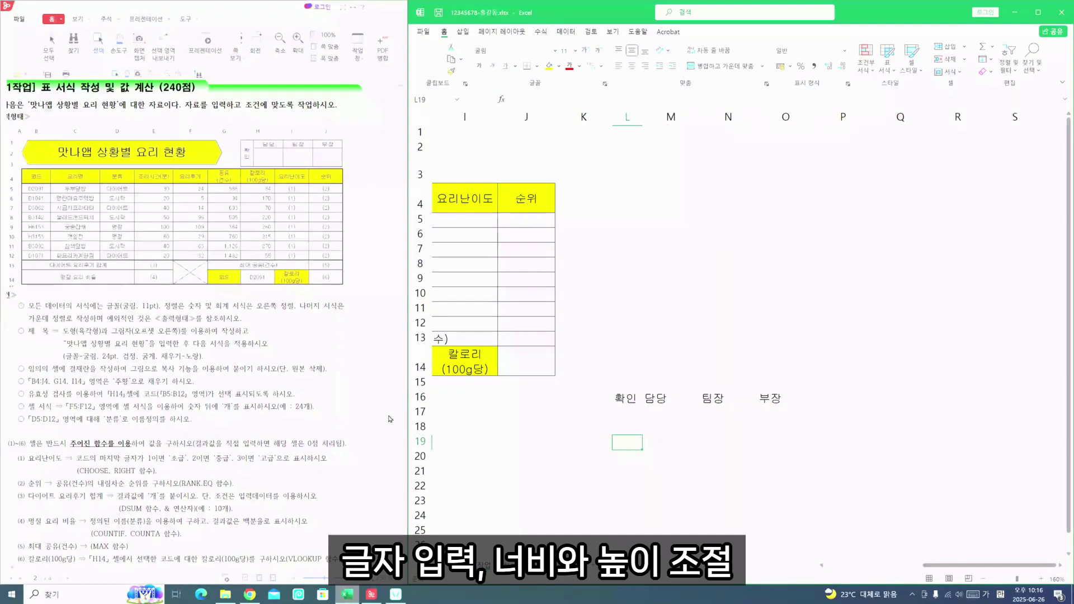
left_click_drag(420, 419, 419, 442)
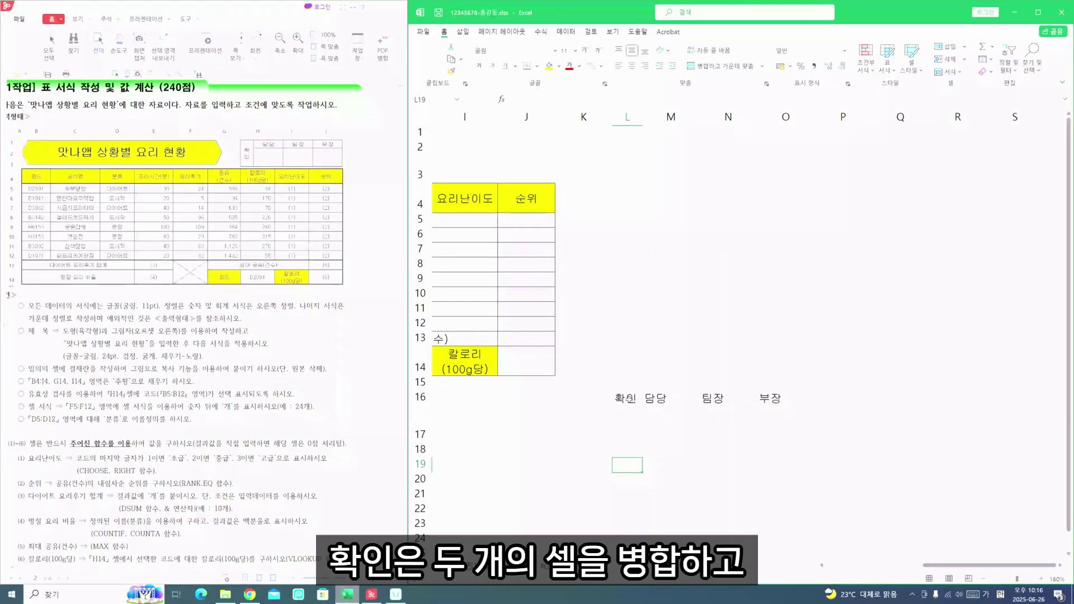
Step: Merge and center L16:L17 and set the 확인 label's text direction to vertical (세로 쓰기)
left_click(631, 398)
left_click_drag(629, 402, 627, 420)
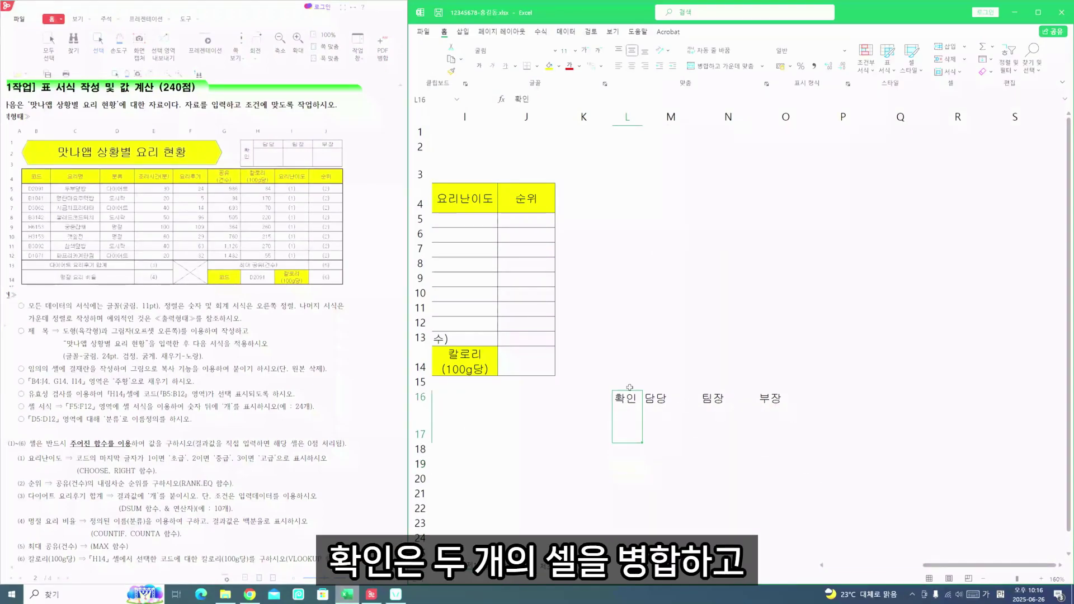
left_click(718, 67)
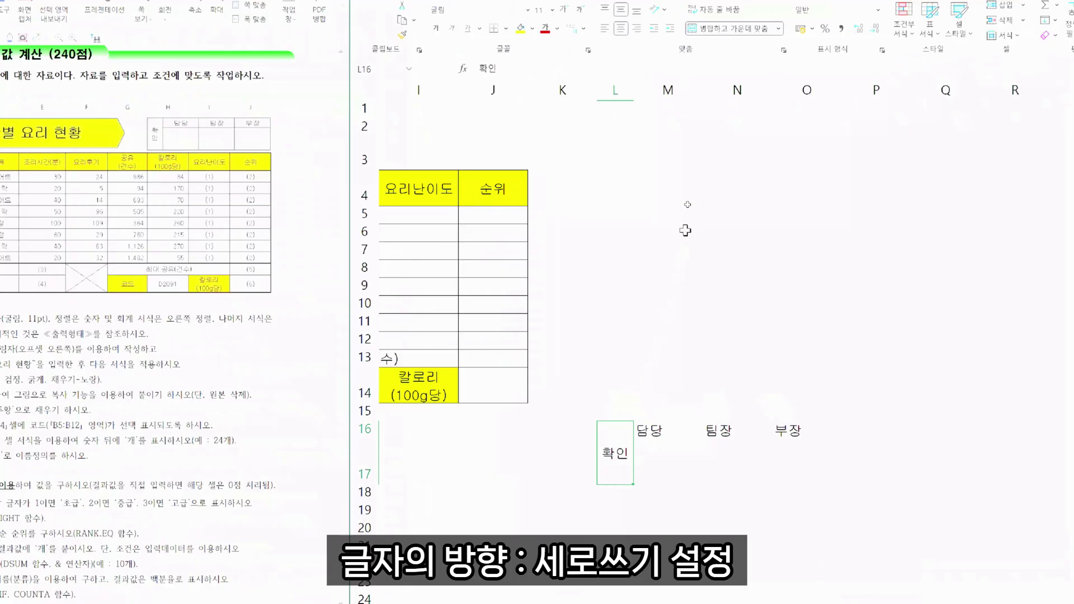
left_click(642, 79)
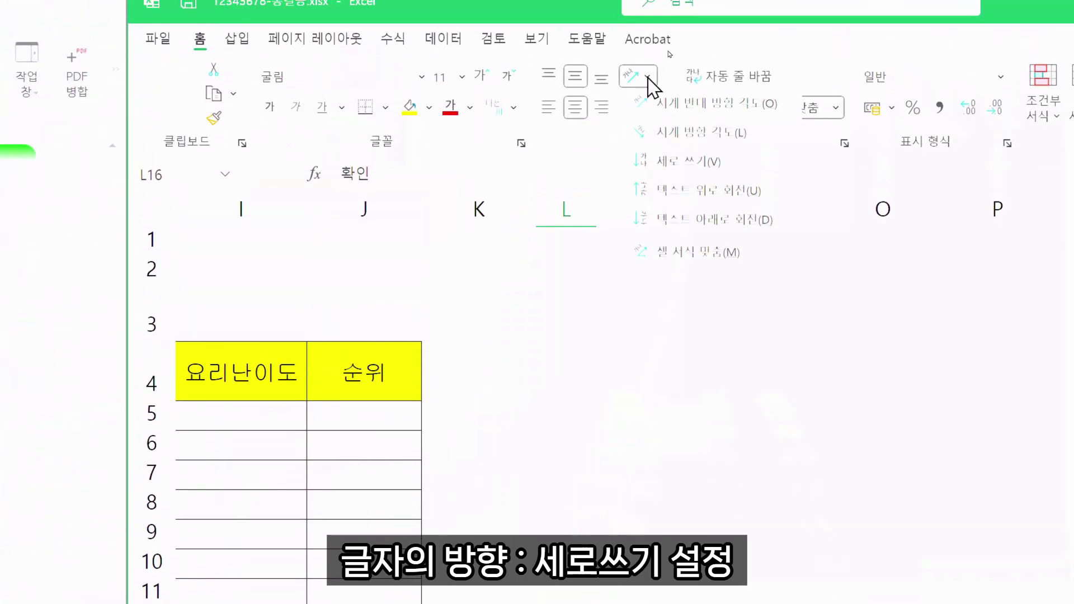
left_click(659, 165)
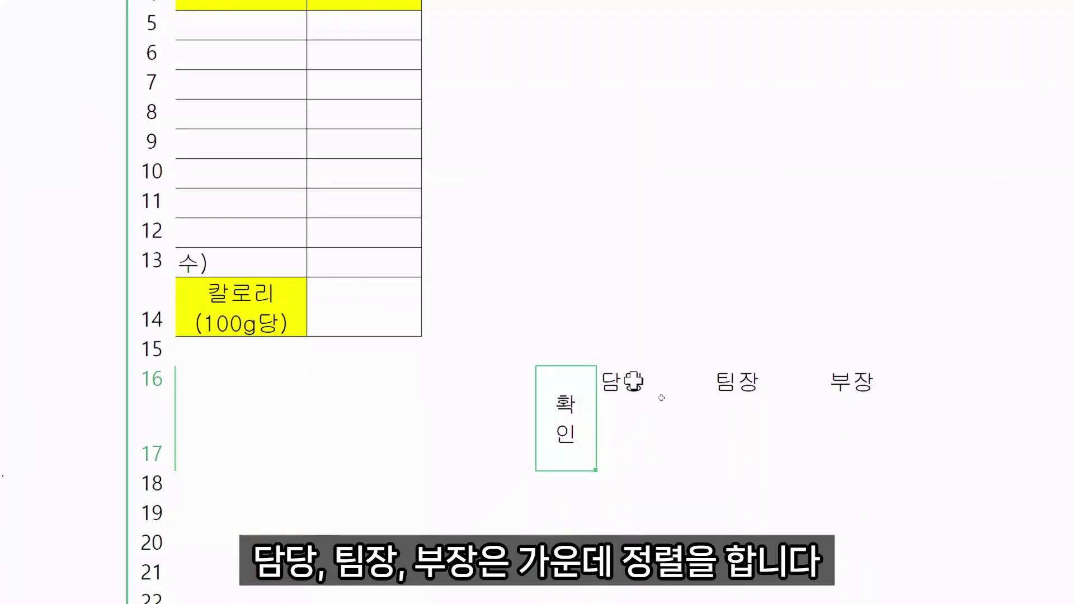
Step: Center the 담당, 팀장 and 부장 labels in M16:O16
left_click_drag(629, 539, 767, 541)
left_click_drag(767, 384, 845, 385)
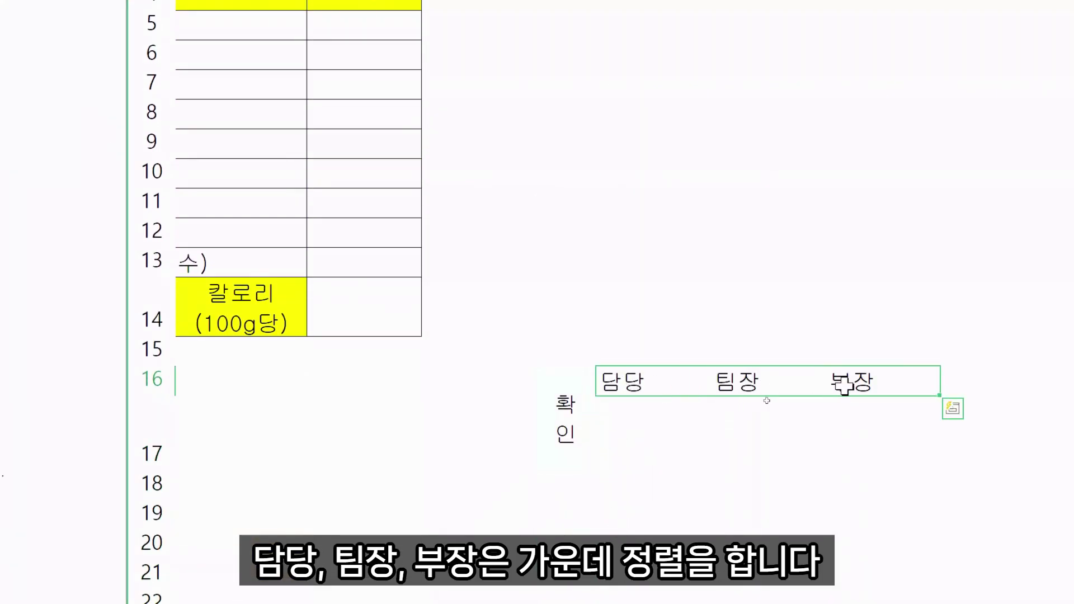